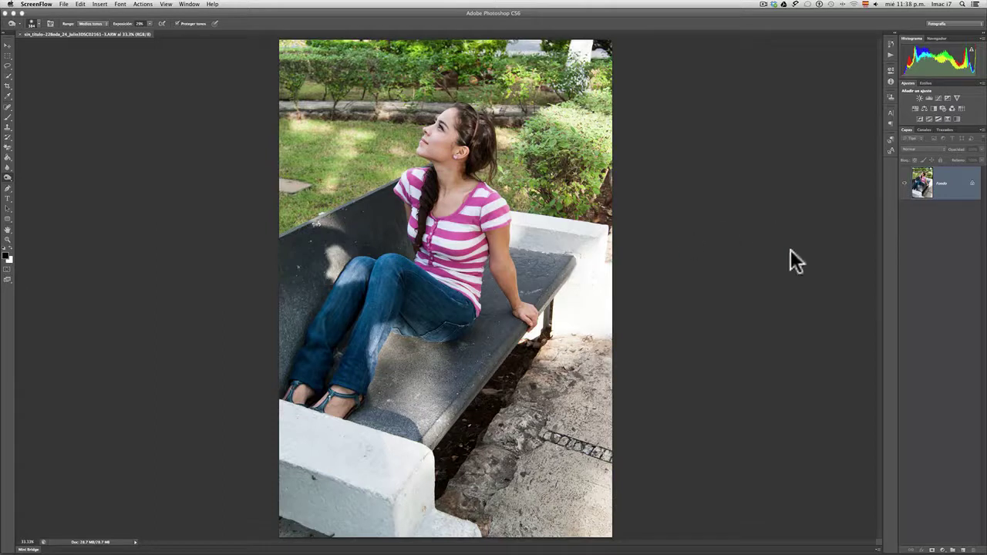
- Duplicate the Fondo layer as Capa 1 and show the dodge/burn/sponge tool choices
click(954, 185)
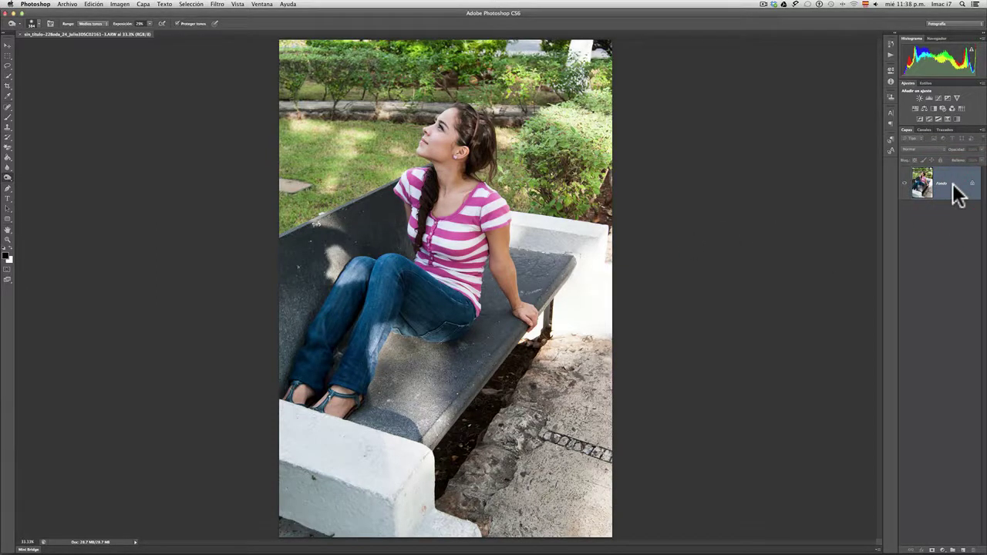
key(ctrl+j)
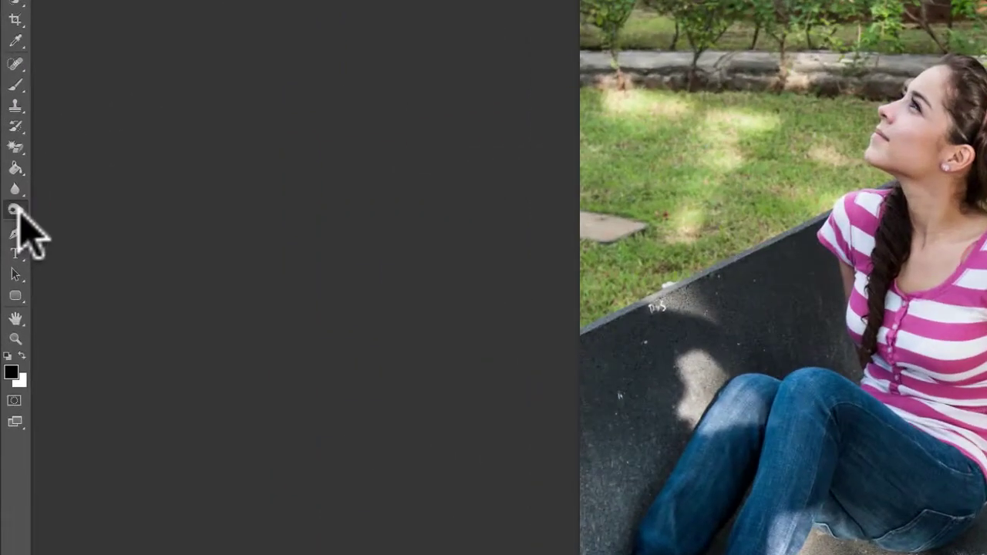
click(18, 210)
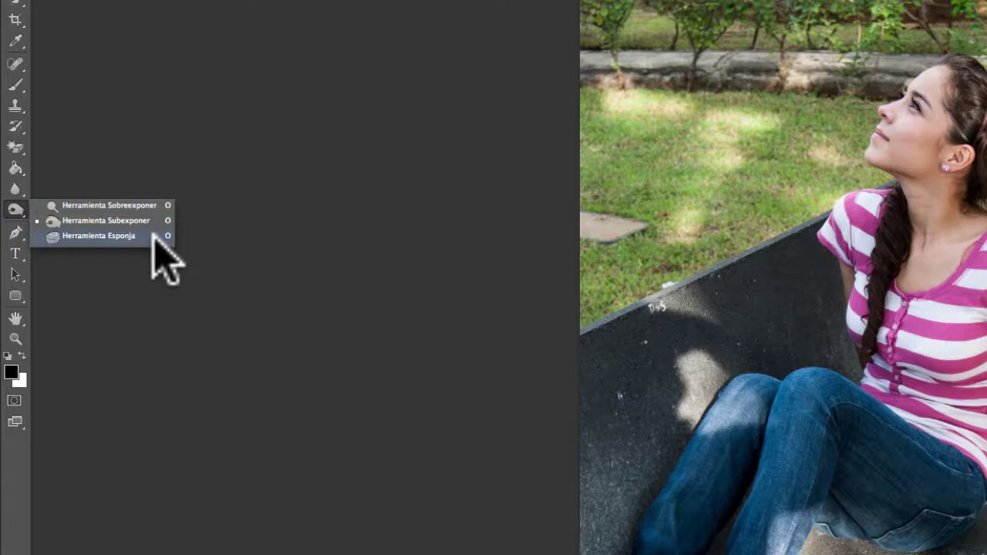
- Set up the Burn tool at 31% exposure with a soft 405 px, 0% hardness brush
click(128, 221)
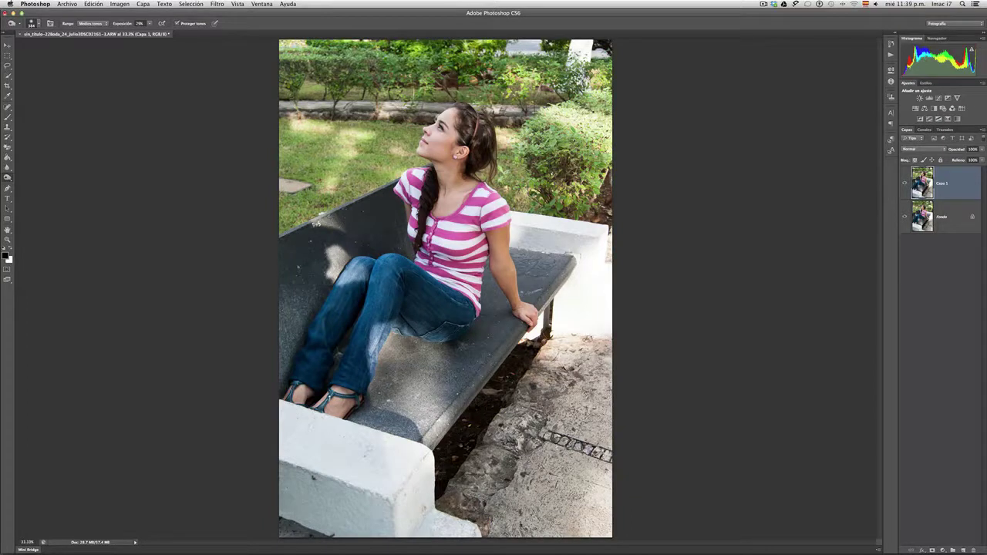
drag(378, 321, 375, 293)
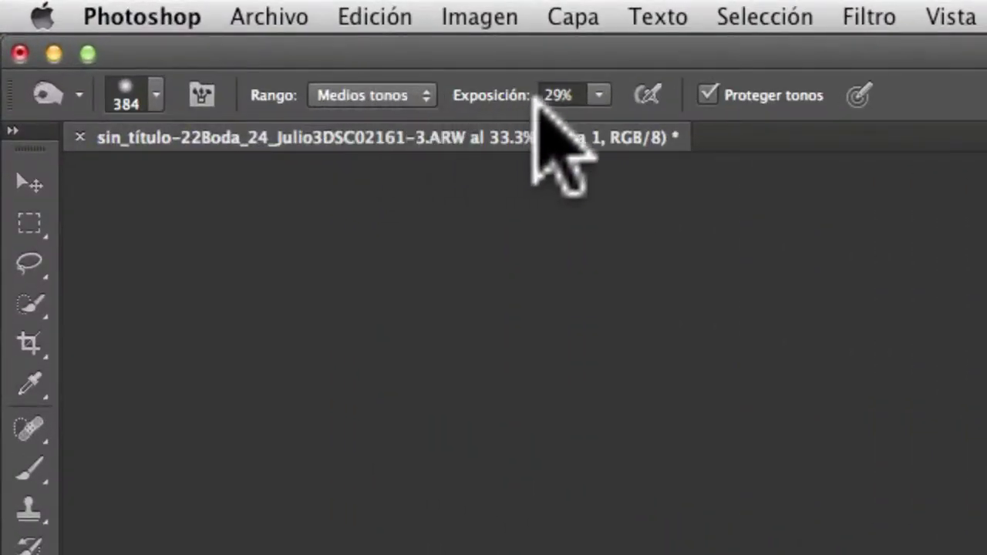
click(596, 95)
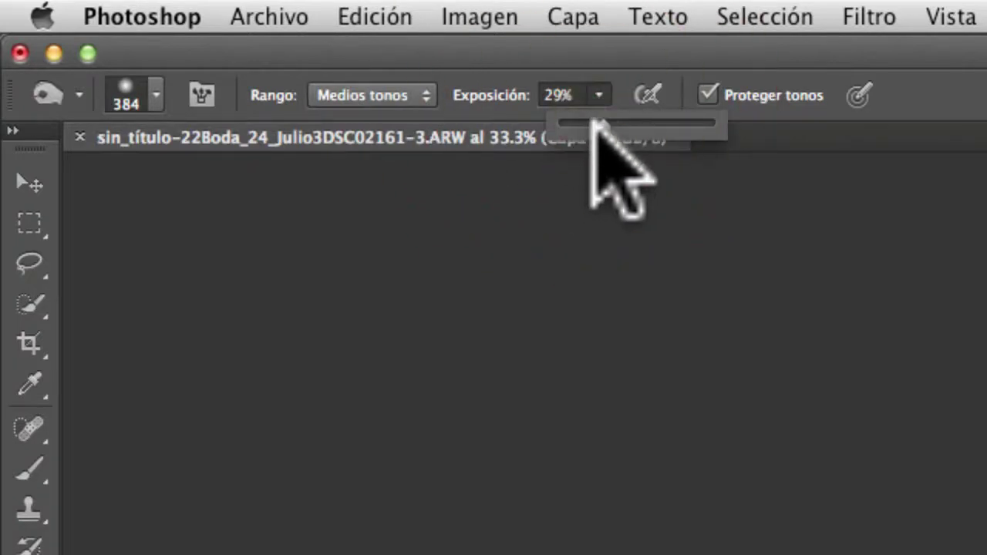
mouse_move(596, 124)
mouse_down()
mouse_move(676, 123)
mouse_move(603, 129)
mouse_up()
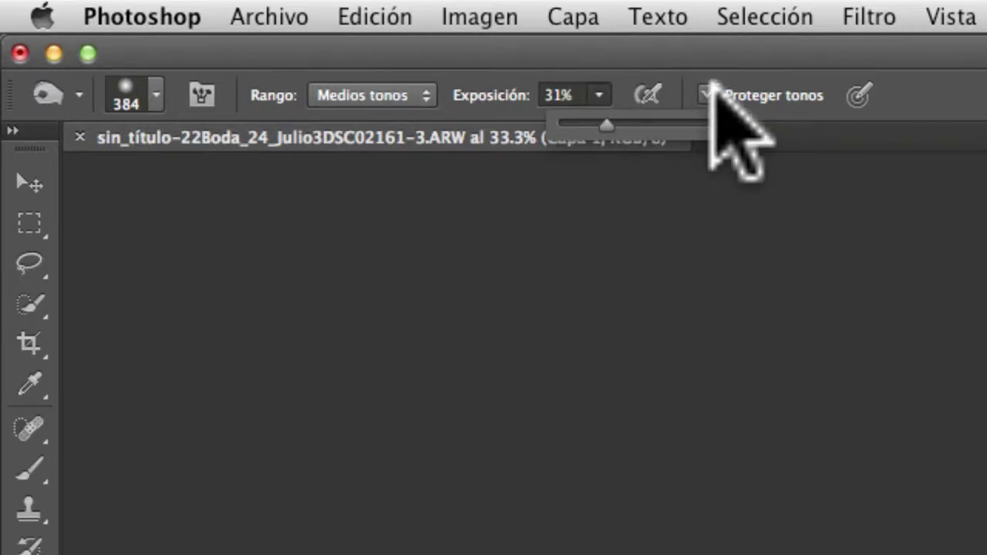
click(158, 91)
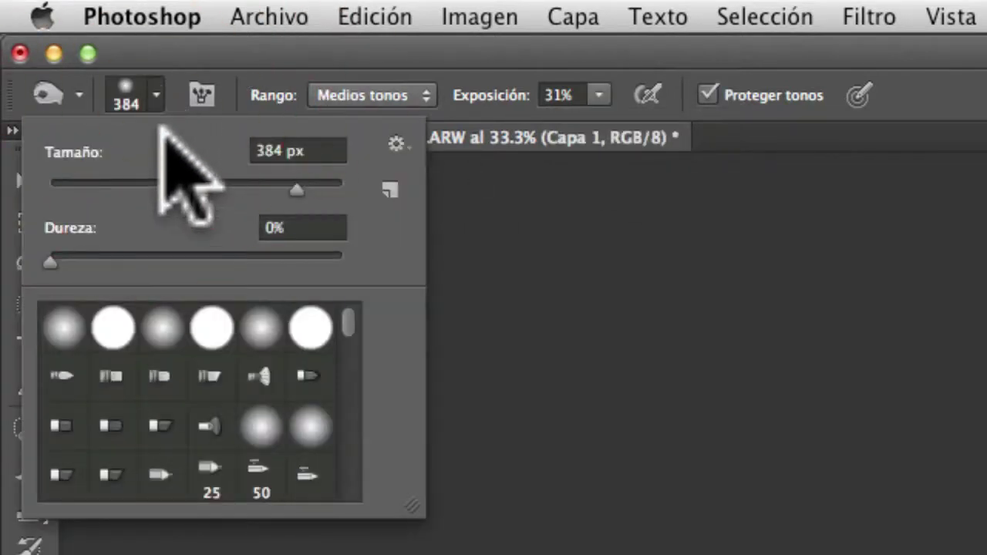
drag(293, 183, 297, 185)
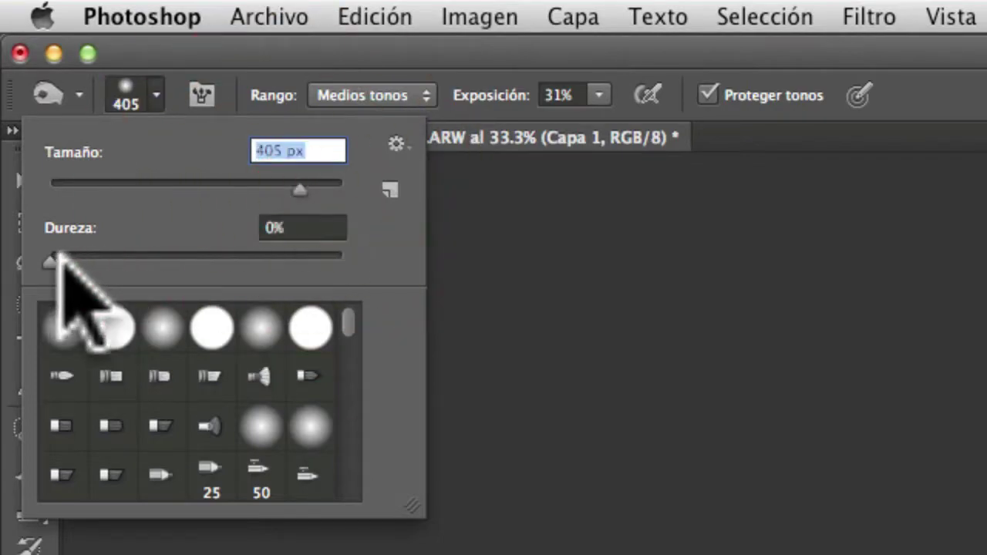
key(Return)
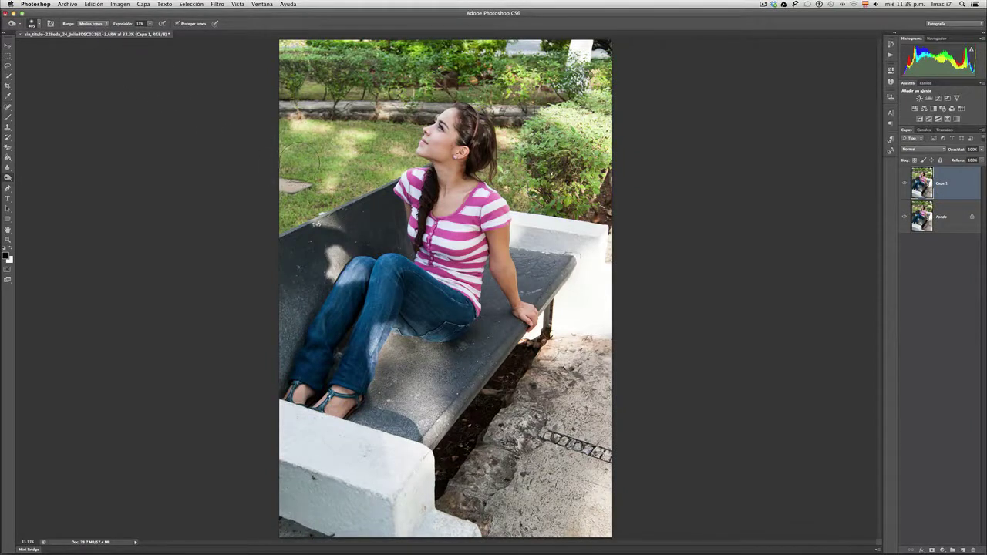
- Burn along the photo's top edge and the left-edge grass beside the bench
mouse_move(295, 47)
mouse_down()
mouse_move(592, 75)
mouse_move(594, 506)
mouse_move(326, 515)
mouse_move(297, 471)
mouse_move(287, 417)
mouse_move(376, 525)
mouse_move(468, 526)
mouse_move(590, 505)
mouse_move(598, 76)
mouse_move(517, 74)
mouse_up()
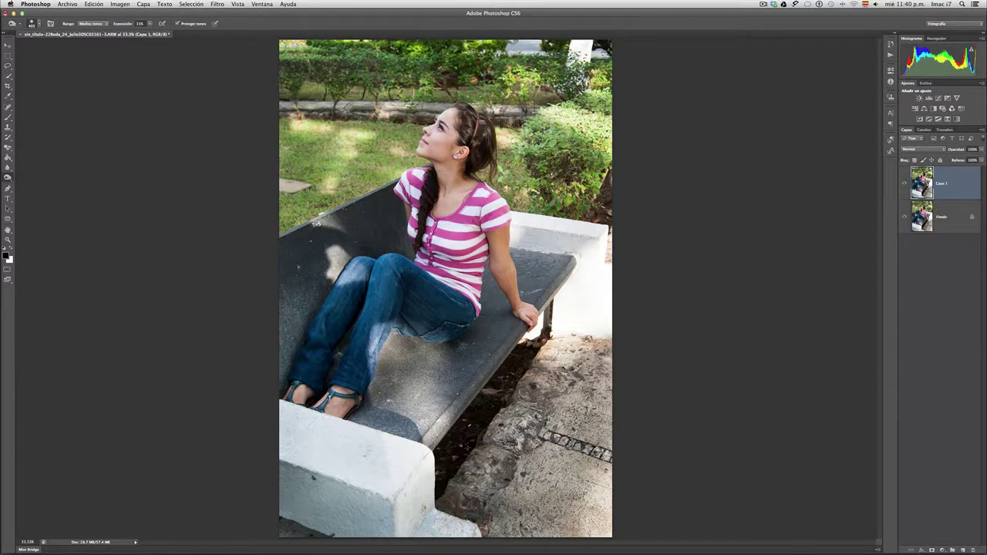
drag(298, 71, 307, 114)
mouse_move(265, 184)
mouse_down()
mouse_move(290, 184)
mouse_move(294, 53)
mouse_up()
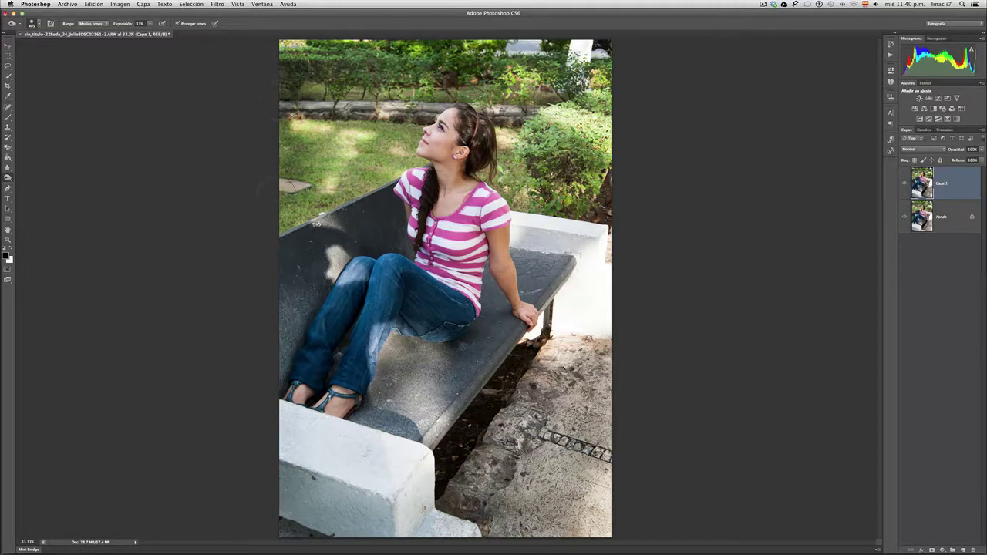
drag(284, 185, 282, 223)
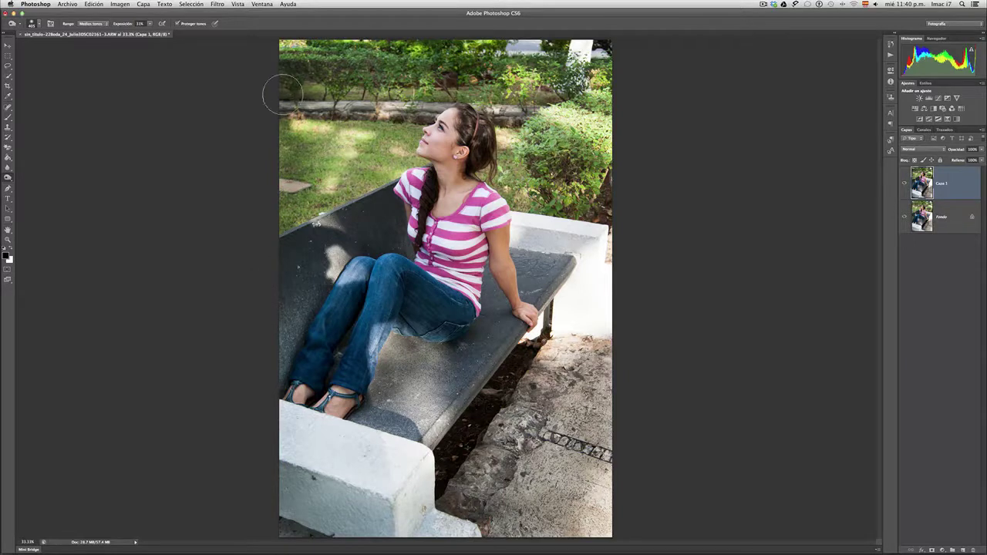
click(104, 23)
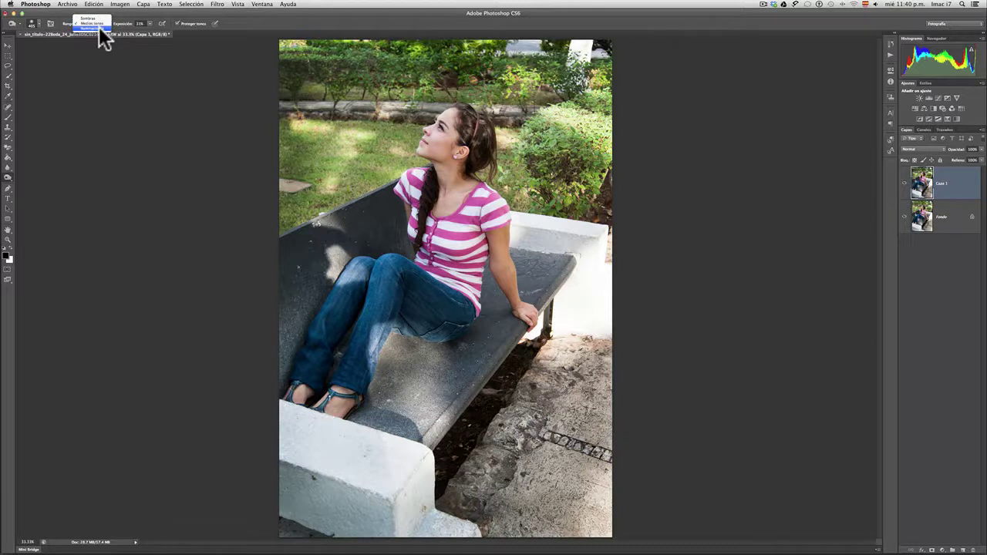
- Set the burn range to Iluminaciones and darken the white wall, sunlit grass and bench
click(92, 28)
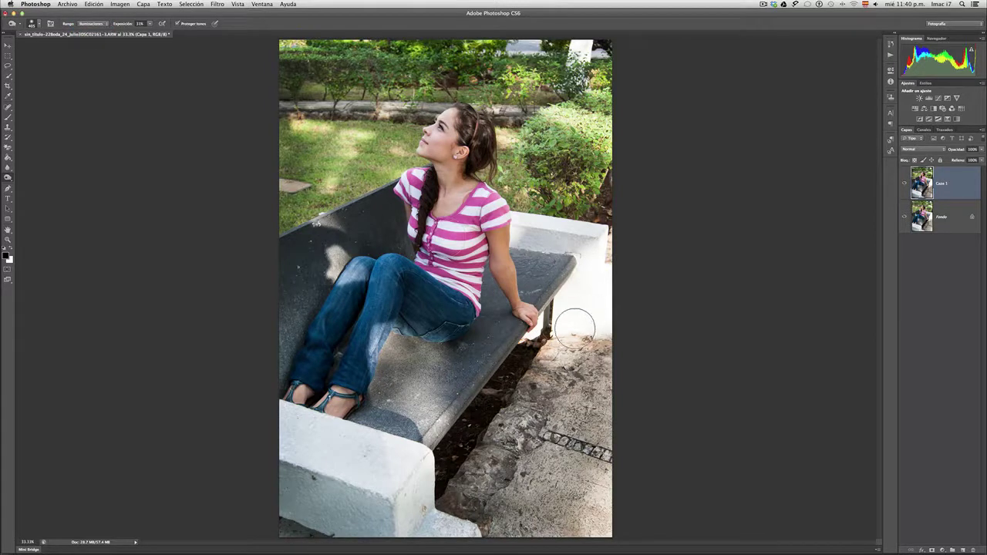
mouse_move(575, 328)
mouse_down()
mouse_move(549, 318)
mouse_move(579, 131)
mouse_move(598, 151)
mouse_move(587, 54)
mouse_move(293, 45)
mouse_up()
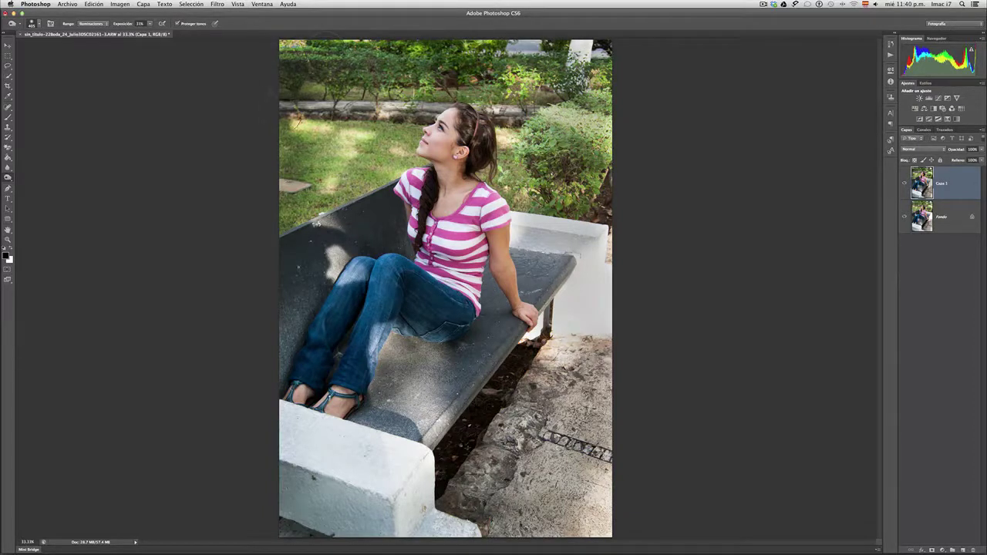
mouse_move(297, 121)
mouse_down()
mouse_move(354, 140)
mouse_move(334, 181)
mouse_move(353, 139)
mouse_move(386, 166)
mouse_move(395, 161)
mouse_move(289, 185)
mouse_up()
mouse_move(304, 247)
mouse_down()
mouse_move(338, 267)
mouse_move(331, 224)
mouse_up()
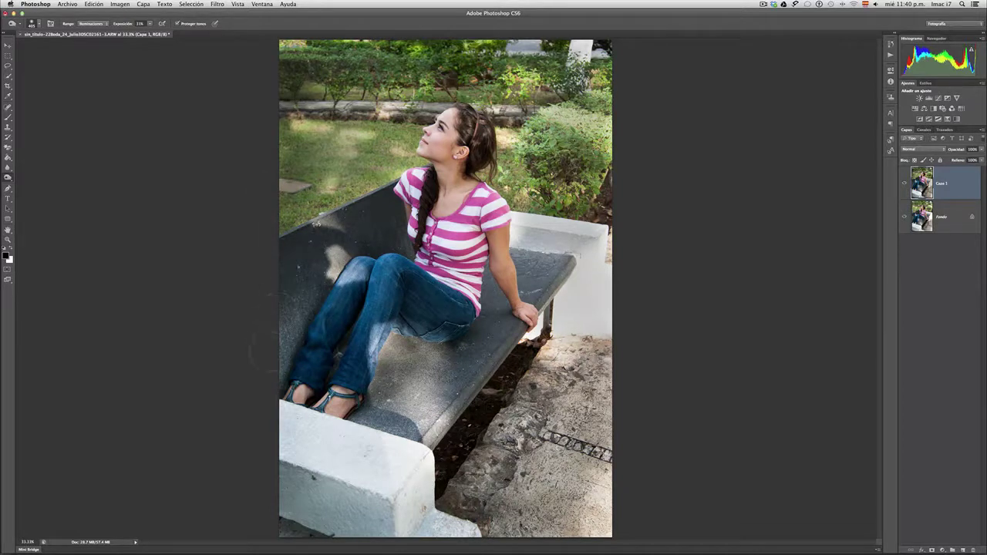
mouse_move(297, 448)
mouse_down()
mouse_move(305, 460)
mouse_move(309, 435)
mouse_move(386, 469)
mouse_move(388, 489)
mouse_move(317, 475)
mouse_move(382, 521)
mouse_move(447, 526)
mouse_move(435, 519)
mouse_move(422, 477)
mouse_move(375, 452)
mouse_move(396, 462)
mouse_move(357, 485)
mouse_move(304, 452)
mouse_move(327, 448)
mouse_up()
- Burn the stone ground, the white bench block's right side and the top edge
mouse_move(582, 511)
mouse_down()
mouse_move(594, 478)
mouse_move(586, 421)
mouse_up()
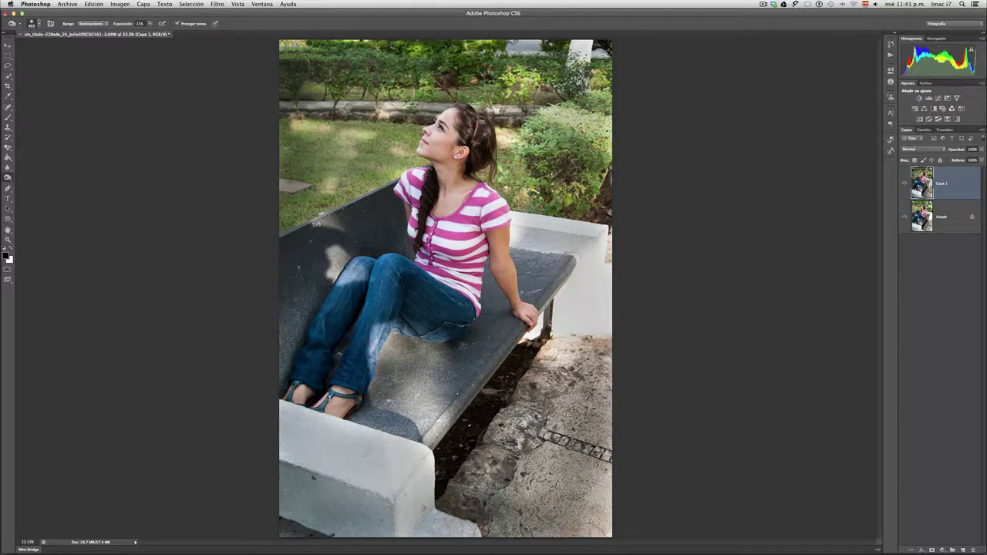
mouse_move(595, 286)
mouse_down()
mouse_move(562, 115)
mouse_move(578, 49)
mouse_move(532, 48)
mouse_move(594, 48)
mouse_move(580, 50)
mouse_up()
mouse_move(479, 43)
mouse_down()
mouse_move(290, 45)
mouse_move(302, 127)
mouse_move(276, 174)
mouse_up()
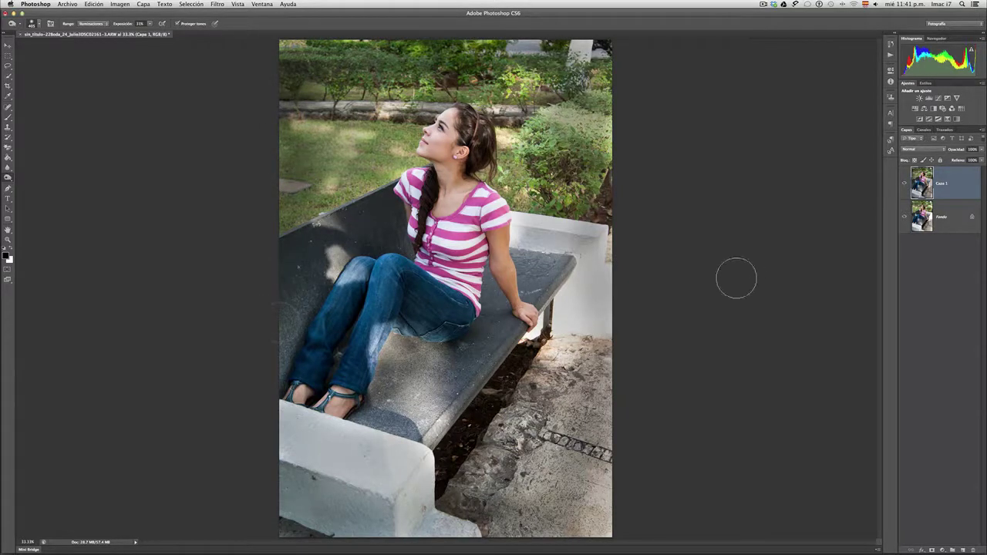
- Toggle Capa 1's visibility to compare before and after, leaving it hidden
click(905, 184)
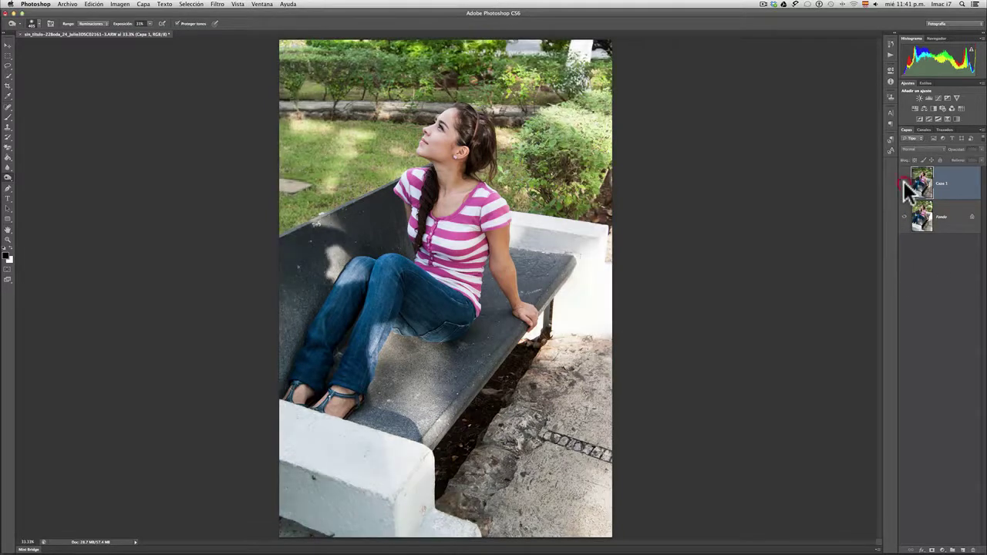
click(906, 184)
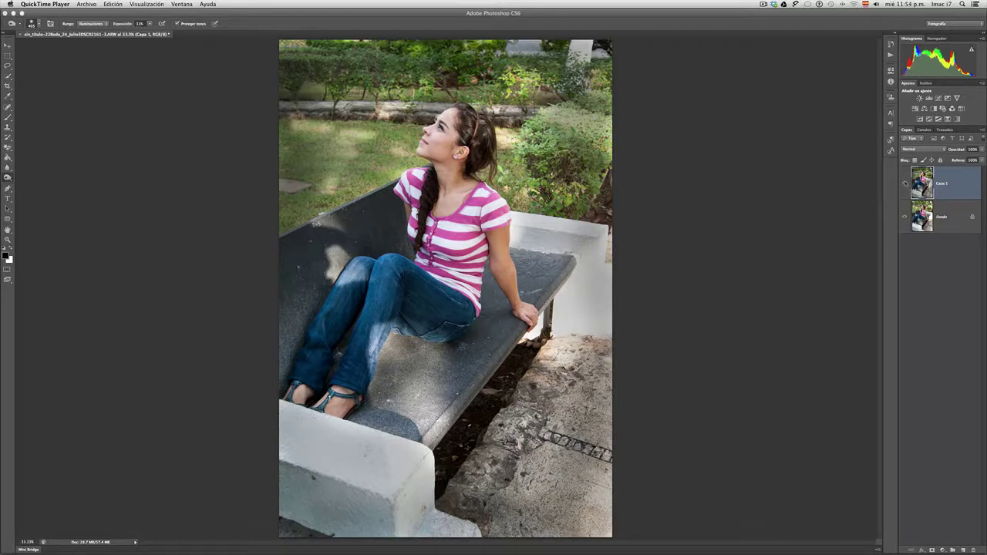
click(905, 185)
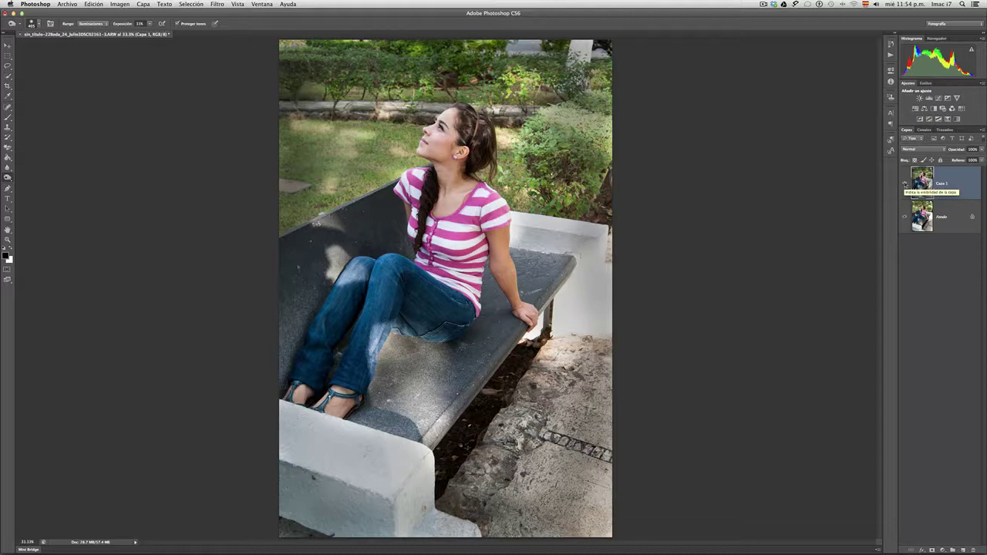
click(906, 185)
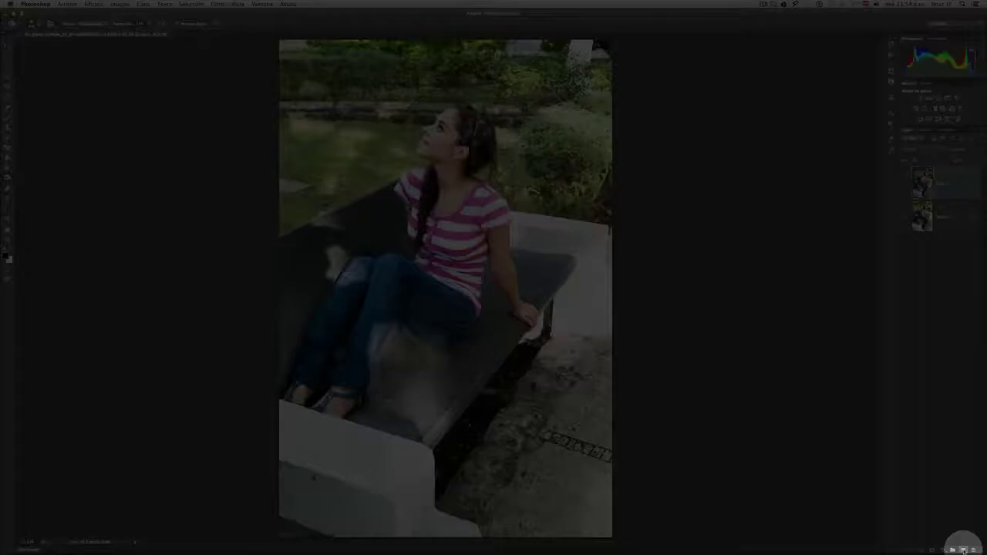
- Add a new empty layer named 'Aclarar y oscurecer'
click(963, 550)
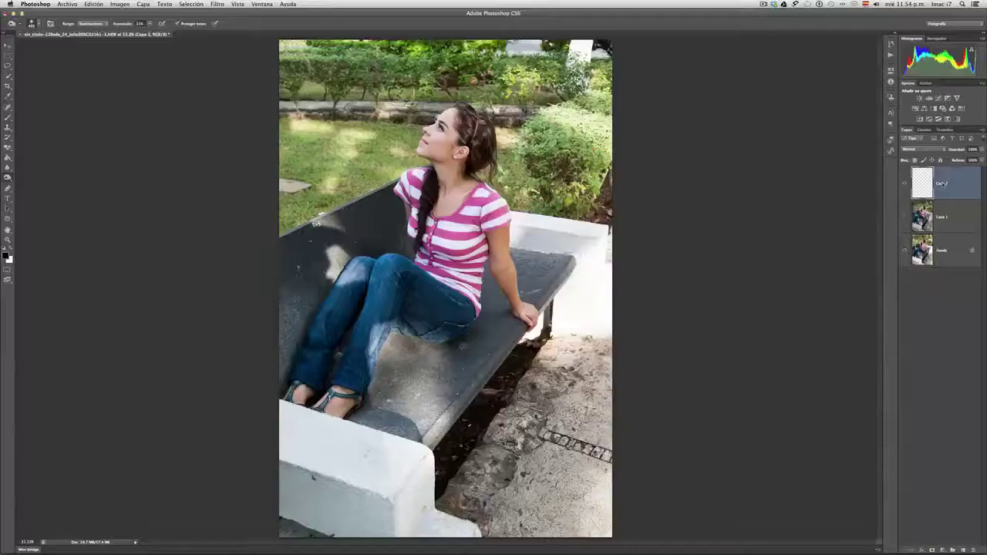
double_click(942, 183)
text(l)
text(uc)
text(ar)
text(ar y oscu)
text(recer)
key(Return)
- Switch to the Brush tool with a 97 px brush size
click(9, 117)
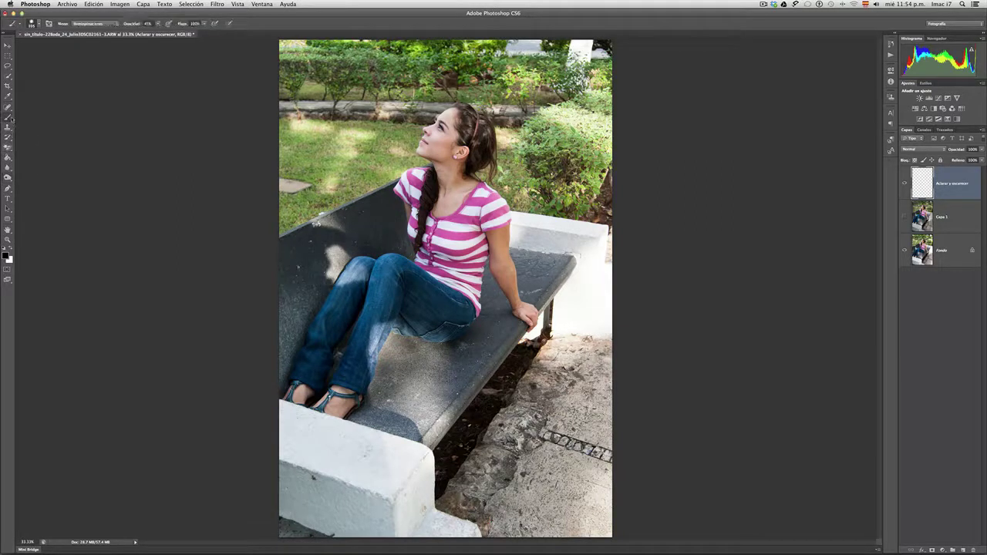
click(37, 23)
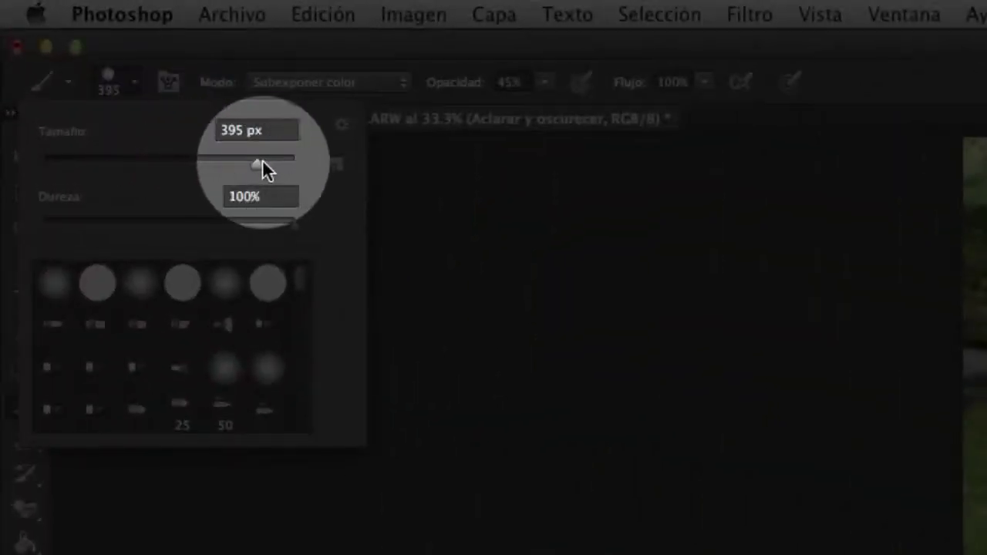
drag(260, 164, 164, 168)
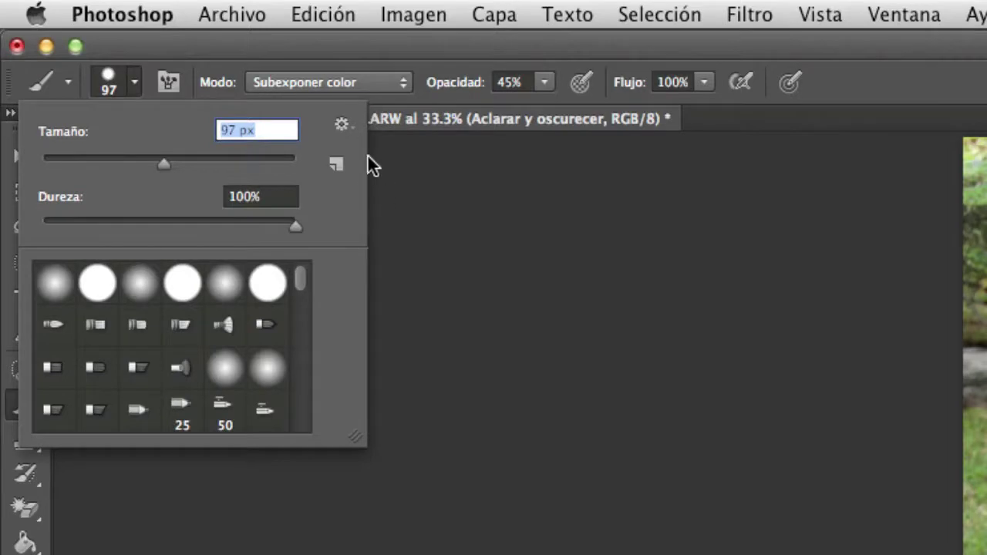
- Set brush opacity to 50% and paint black and white vertical test strokes down the right side
click(436, 250)
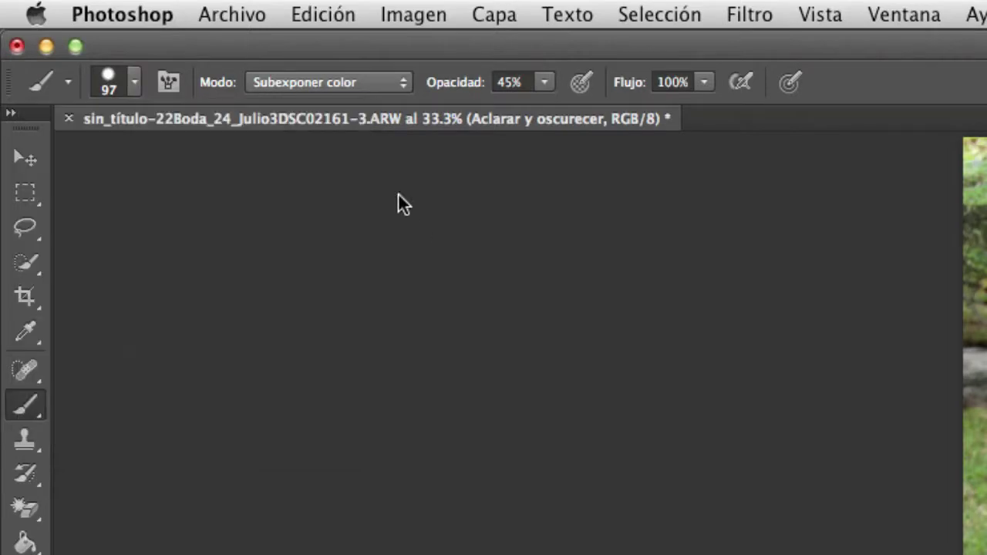
click(544, 82)
drag(546, 108, 637, 125)
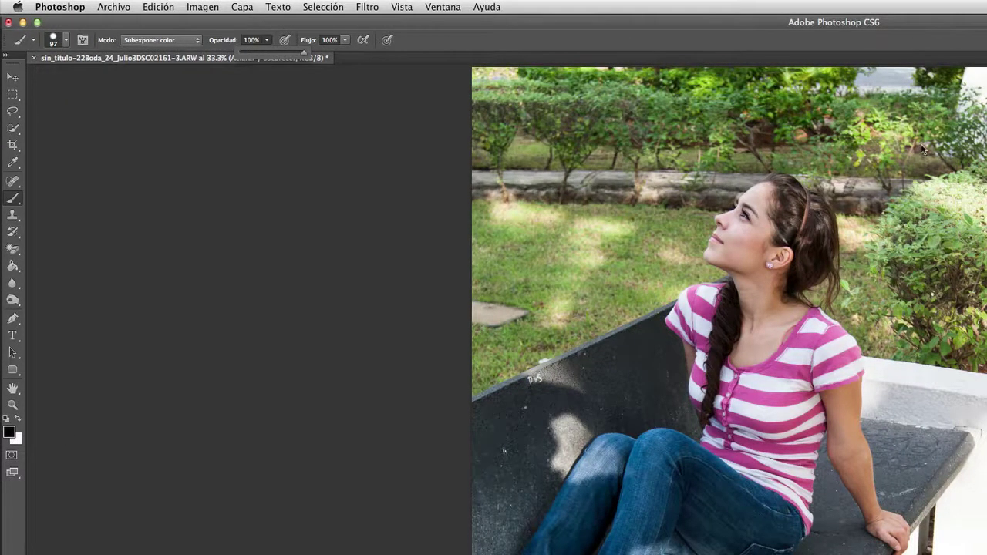
drag(924, 126, 938, 553)
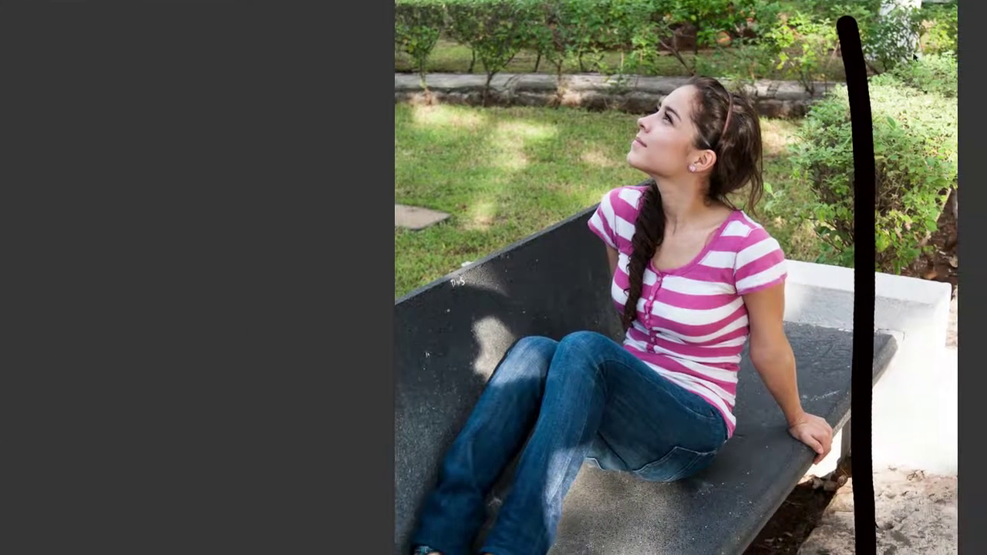
drag(903, 32, 915, 553)
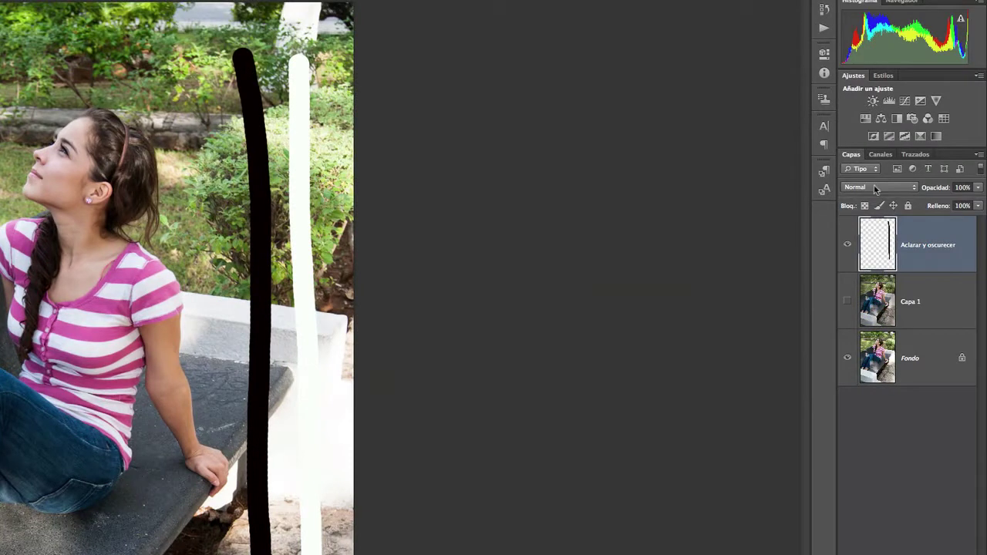
- Change the Aclarar y oscurecer layer's blend mode to Luz suave (Soft Light)
click(875, 188)
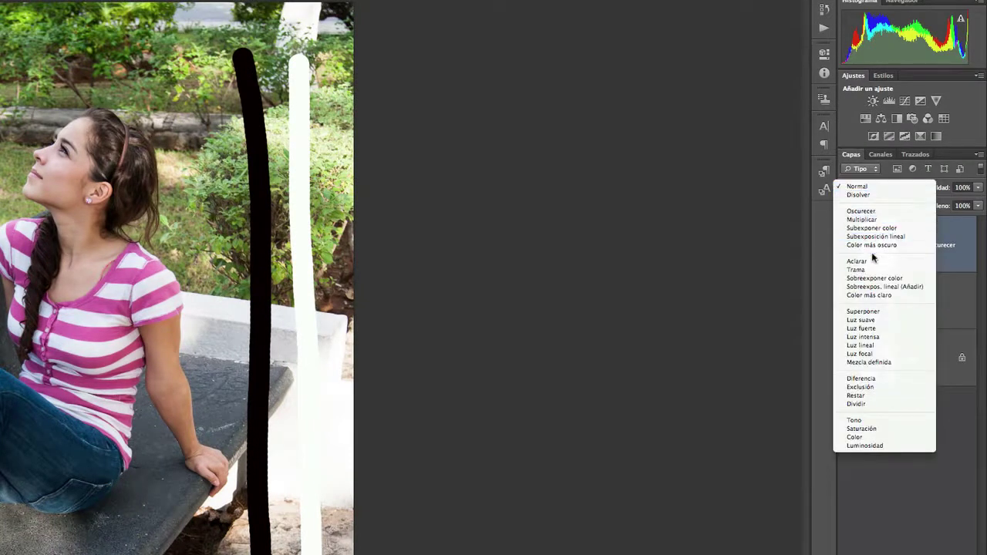
click(876, 321)
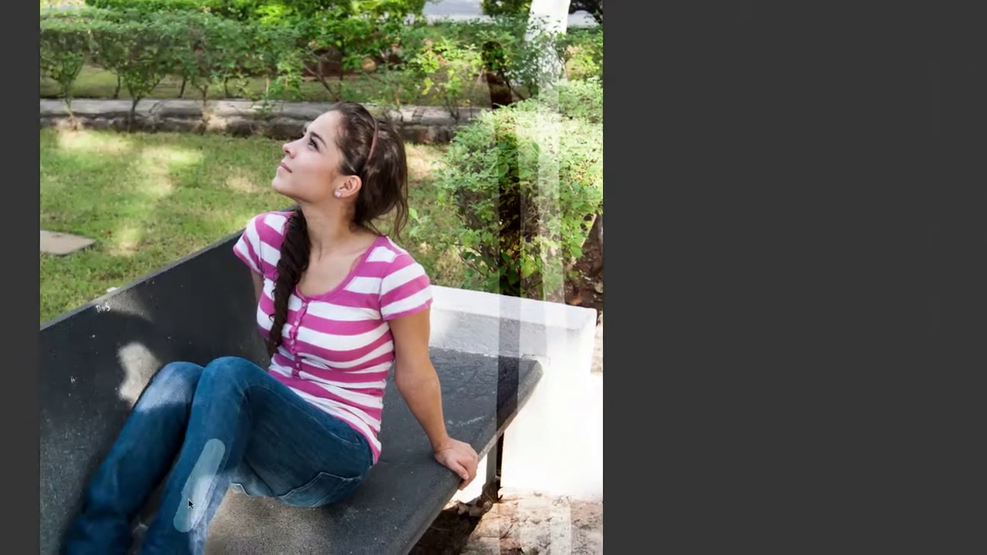
- Paint white strokes along the jeans' shin, thigh and hip to brighten the denim
drag(189, 505, 206, 459)
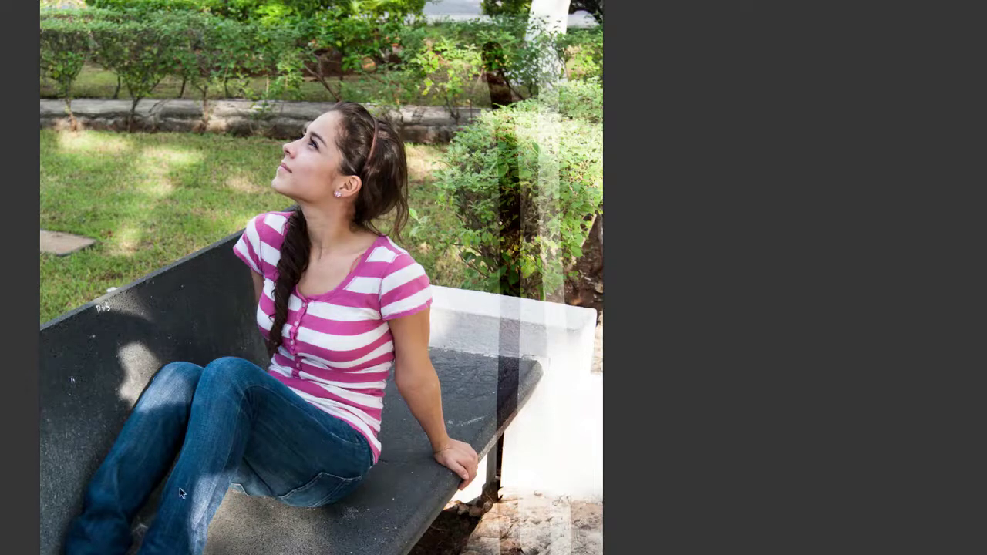
mouse_move(181, 487)
mouse_down()
mouse_move(204, 437)
mouse_move(205, 483)
mouse_up()
mouse_move(201, 422)
mouse_down()
mouse_move(214, 377)
mouse_move(225, 376)
mouse_up()
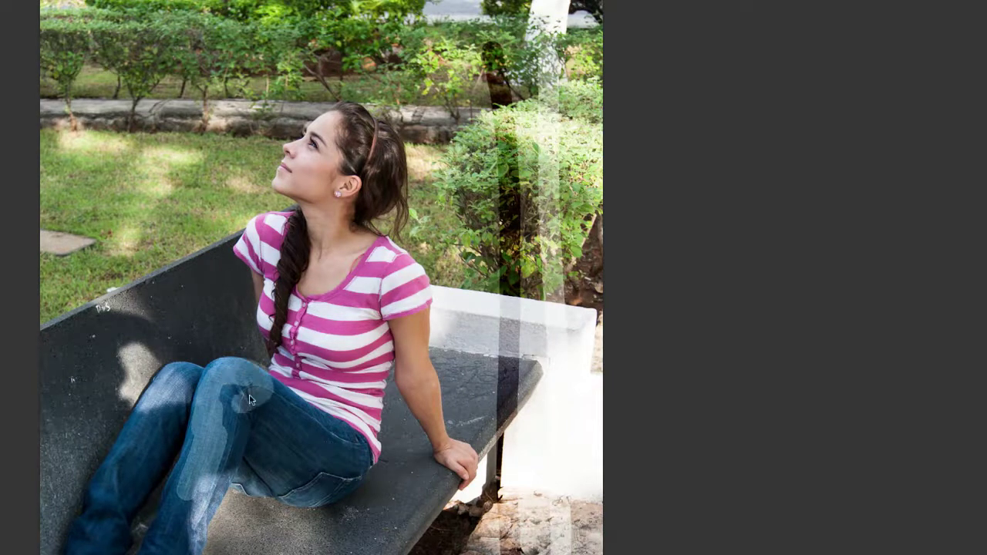
mouse_move(215, 464)
mouse_down()
mouse_move(234, 424)
mouse_move(264, 401)
mouse_move(342, 474)
mouse_move(353, 450)
mouse_move(328, 491)
mouse_move(291, 473)
mouse_up()
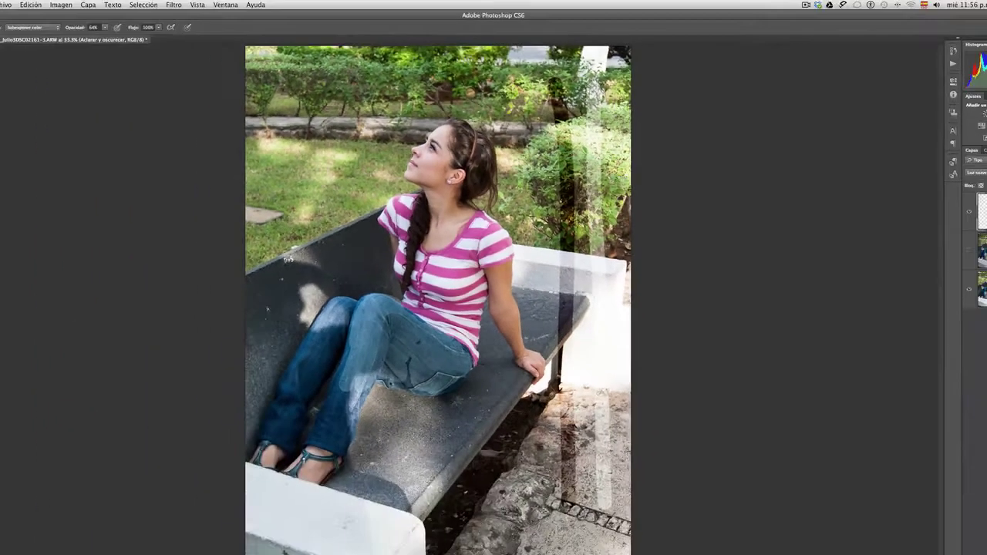
drag(379, 383, 429, 391)
mouse_move(351, 358)
mouse_down()
mouse_move(323, 432)
mouse_move(334, 441)
mouse_move(357, 397)
mouse_move(340, 382)
mouse_move(324, 426)
mouse_move(341, 426)
mouse_move(349, 397)
mouse_move(312, 380)
mouse_move(299, 395)
mouse_move(339, 332)
mouse_move(328, 358)
mouse_move(331, 316)
mouse_move(277, 420)
mouse_move(287, 429)
mouse_move(296, 365)
mouse_up()
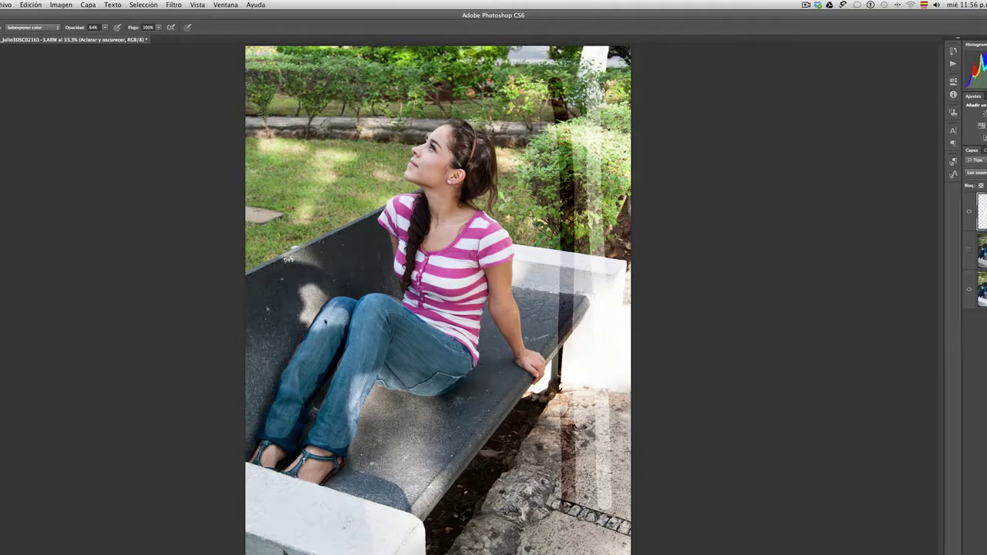
drag(324, 313, 357, 310)
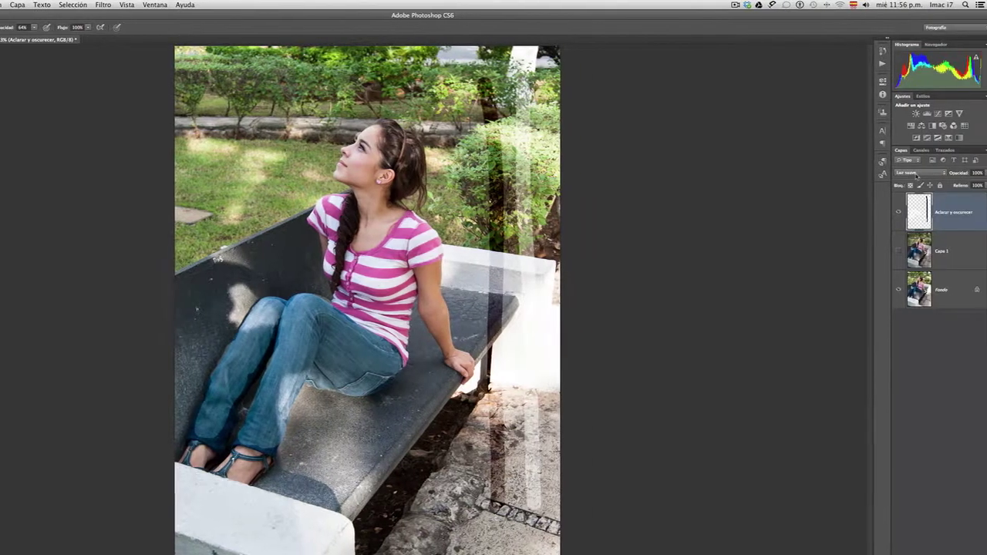
- Return the layer to Normal blending and select the whole canvas
click(911, 172)
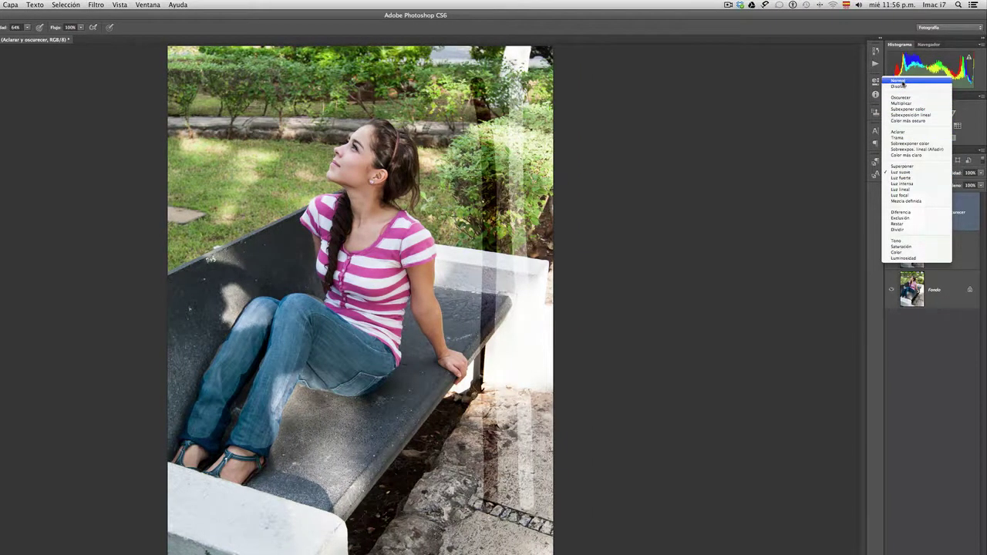
click(899, 81)
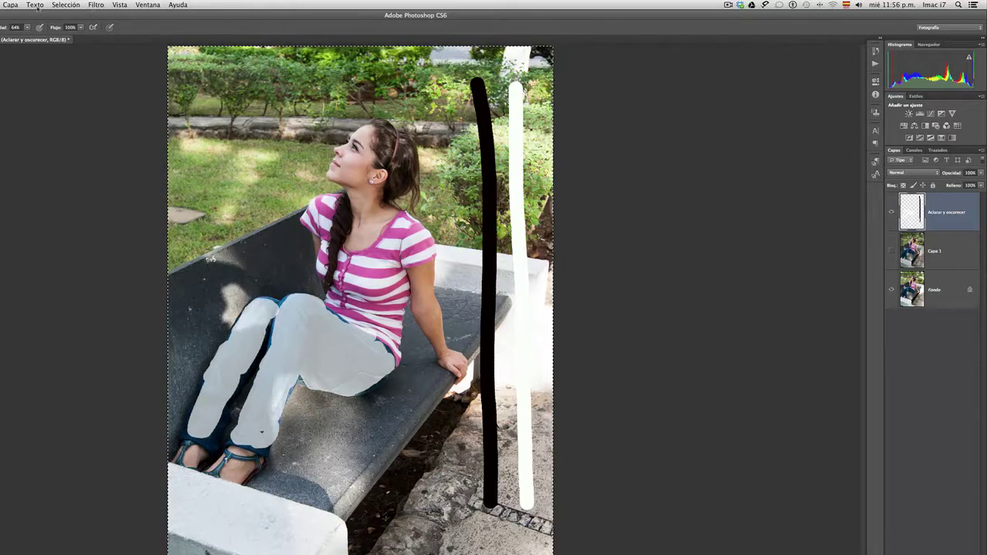
click(63, 4)
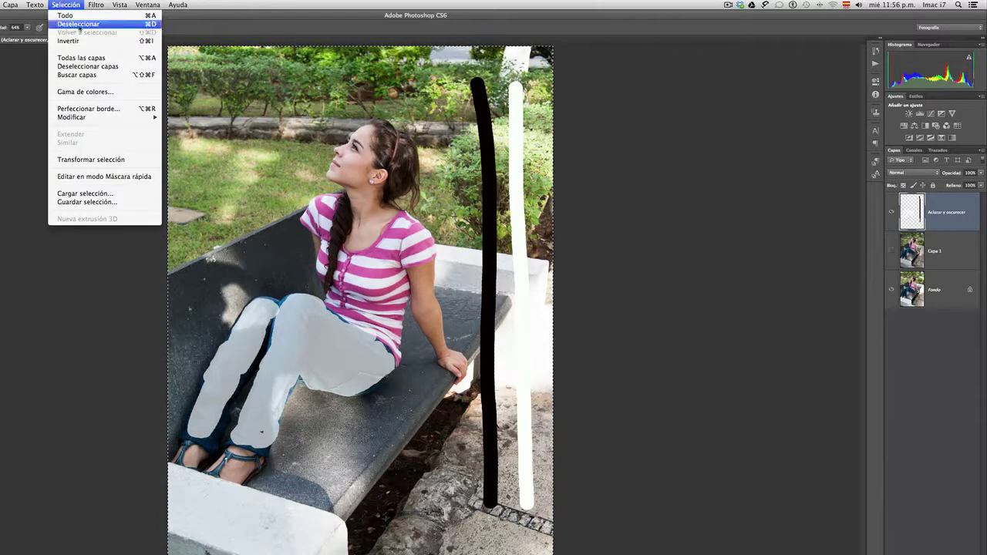
click(79, 24)
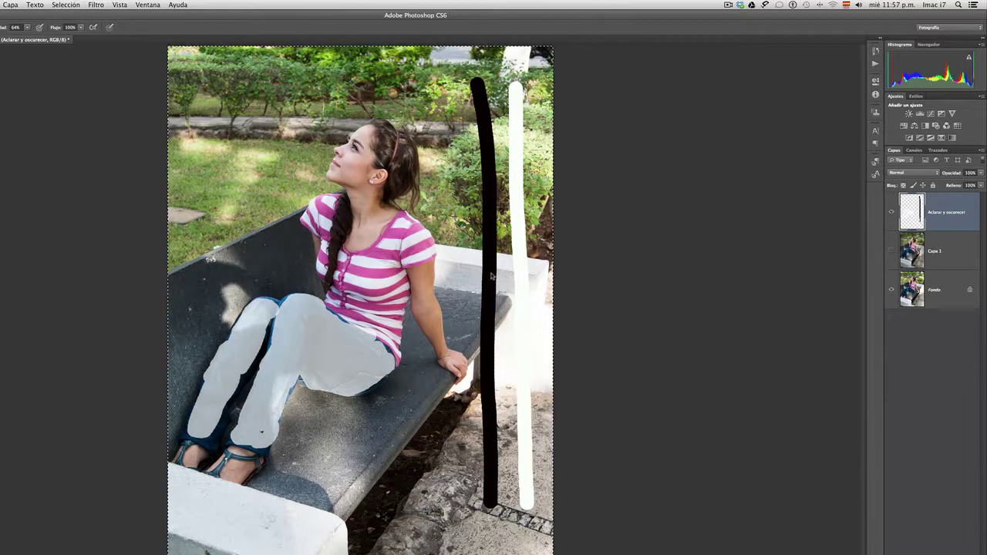
- Delete all painted strokes from the layer and deselect
key(Delete)
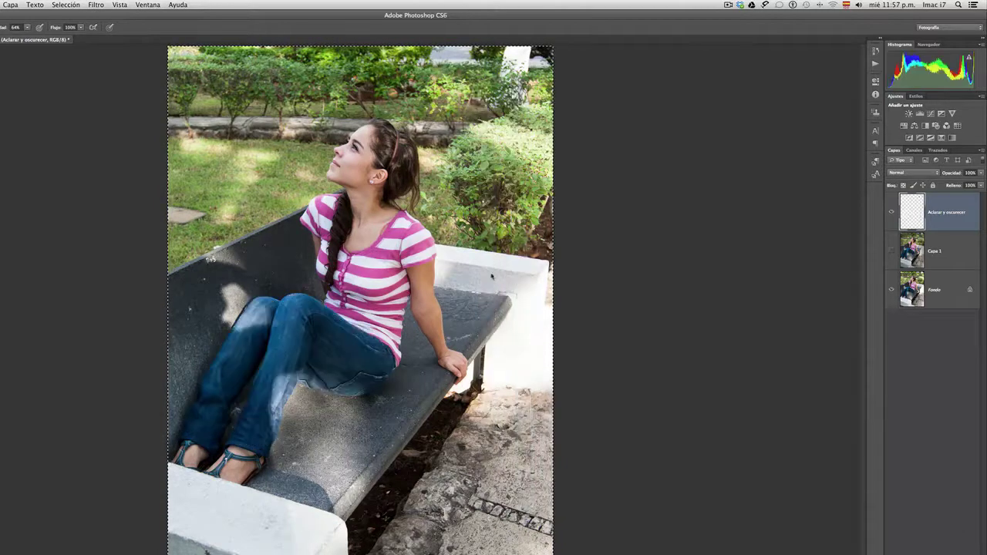
click(66, 5)
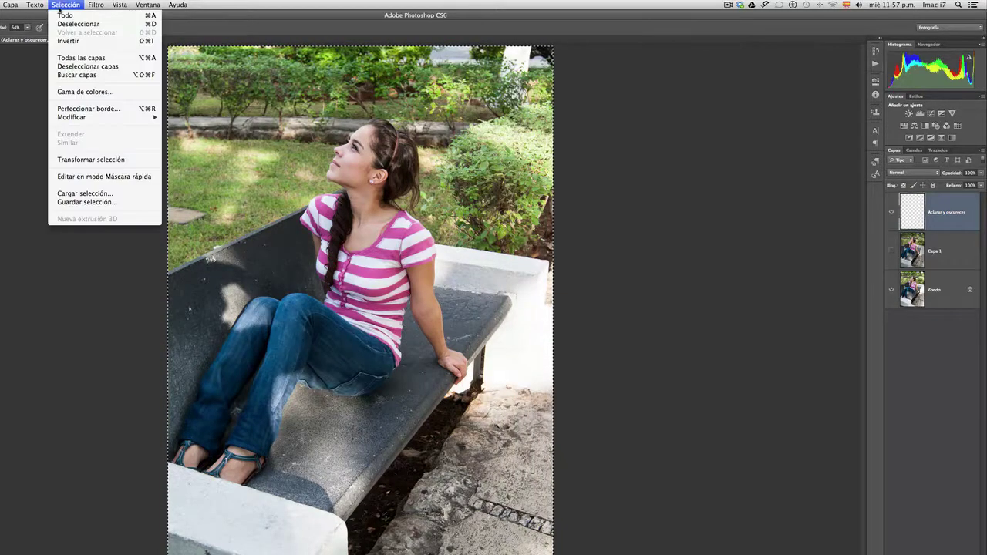
click(66, 25)
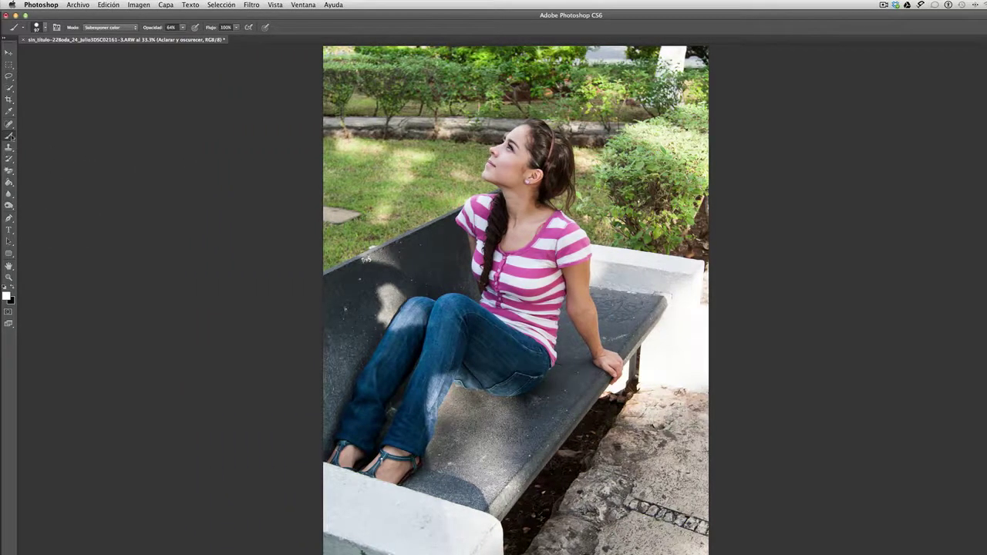
- Keep the brush in Subexponer color mode and lower its opacity from 64% to about 41%
click(118, 27)
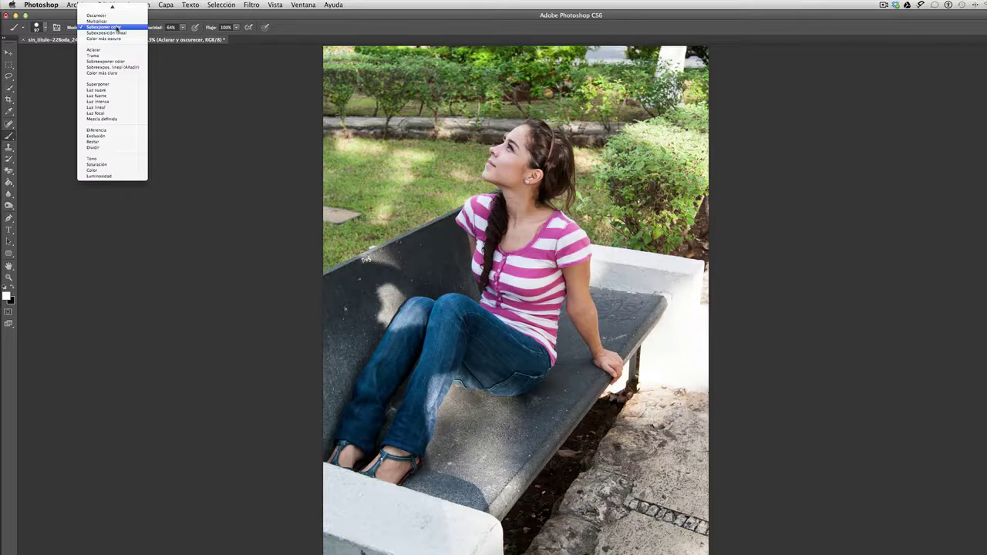
click(118, 27)
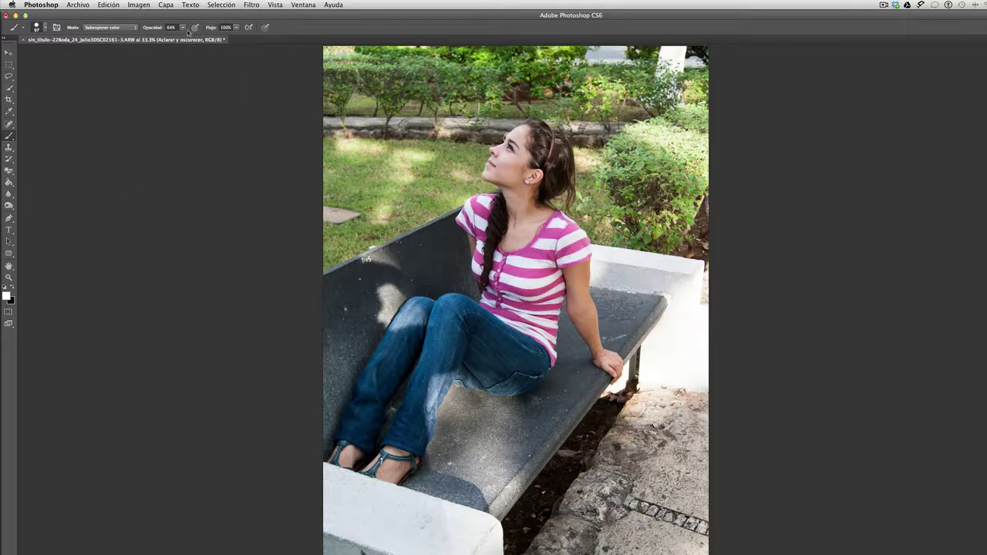
click(183, 29)
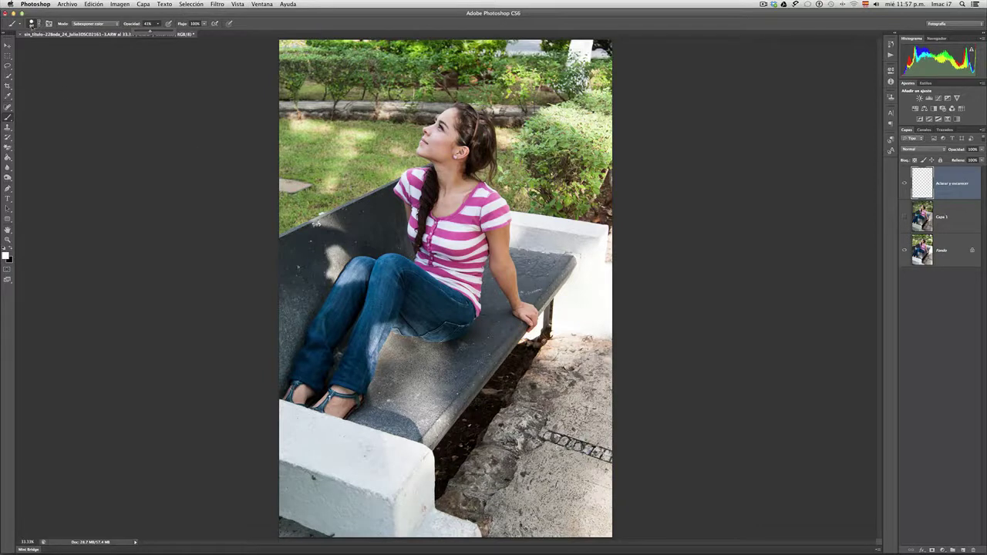
- Enlarge the brush to about 105 px, undoing a stray lightening stroke over the hedge
click(35, 24)
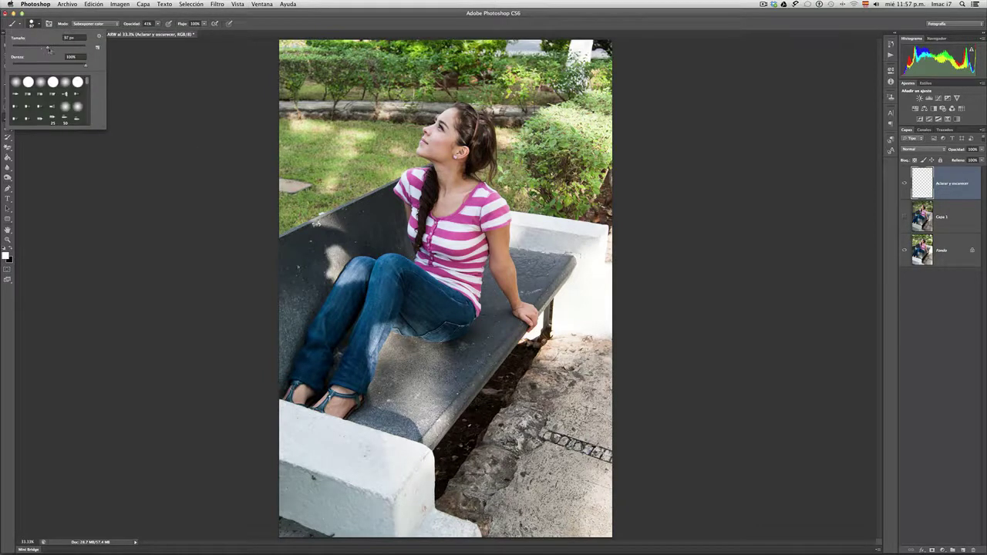
click(50, 49)
drag(332, 193, 355, 61)
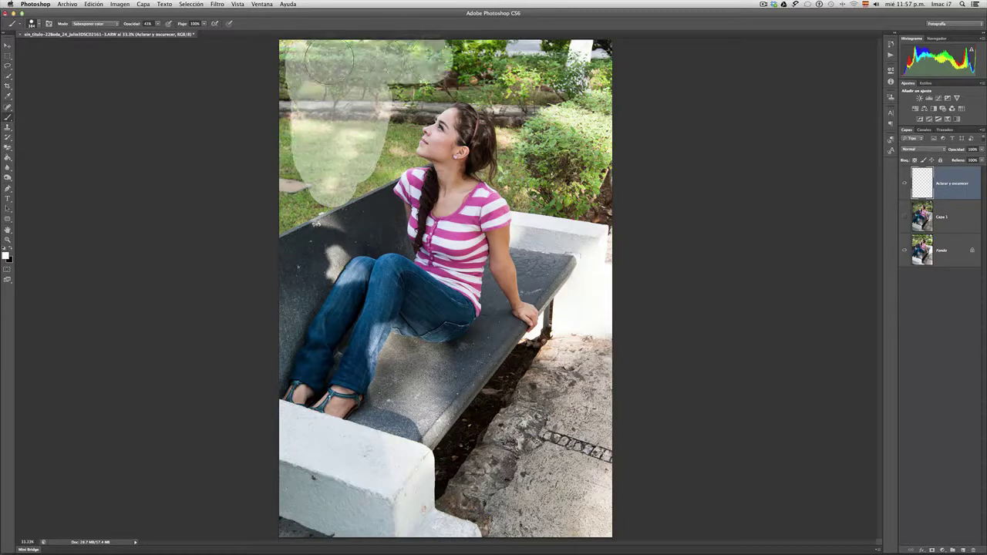
drag(354, 61, 301, 96)
key(ctrl+z)
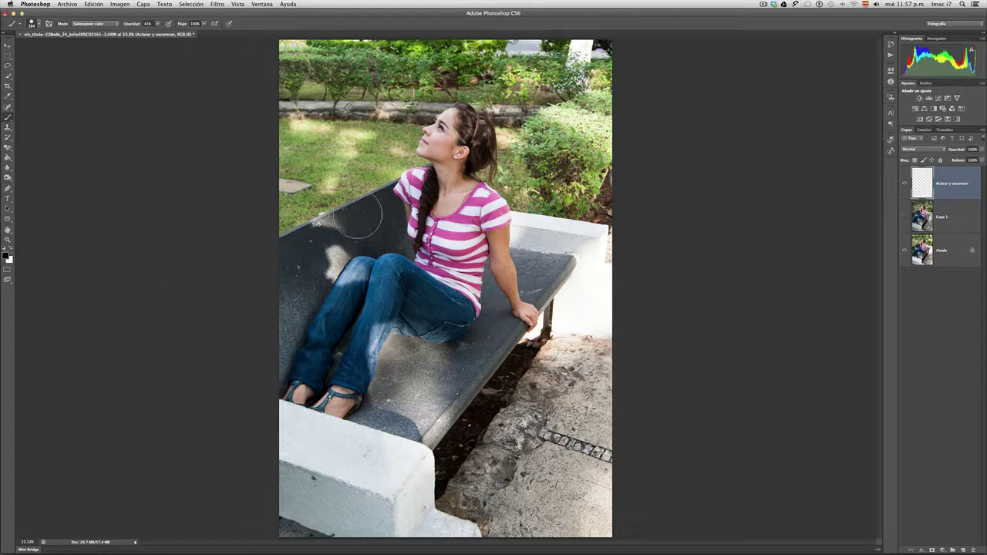
- Paint black along the photo's left, right and bottom edges and blend the layer in Luz suave
mouse_move(316, 232)
mouse_down()
mouse_move(328, 108)
mouse_move(575, 77)
mouse_move(584, 236)
mouse_up()
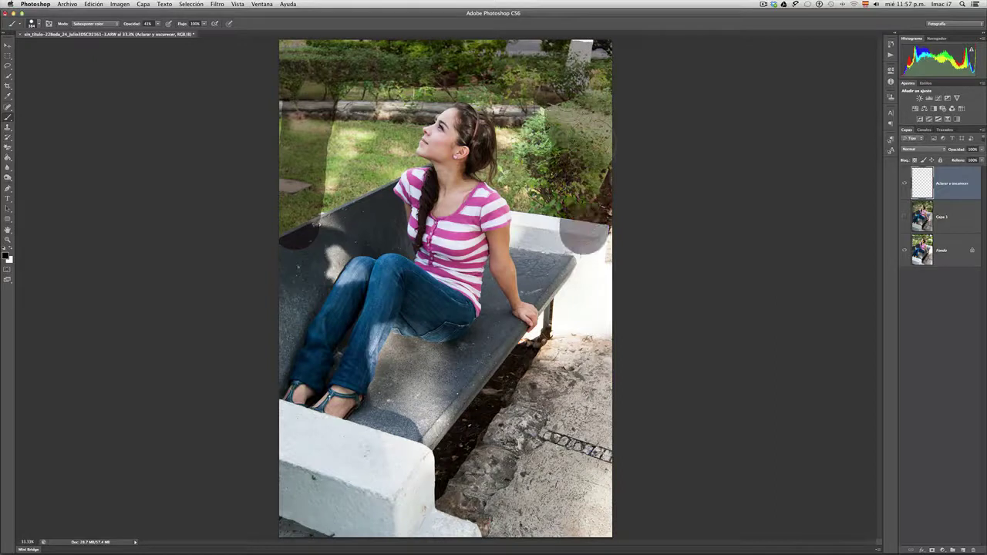
drag(584, 236, 586, 513)
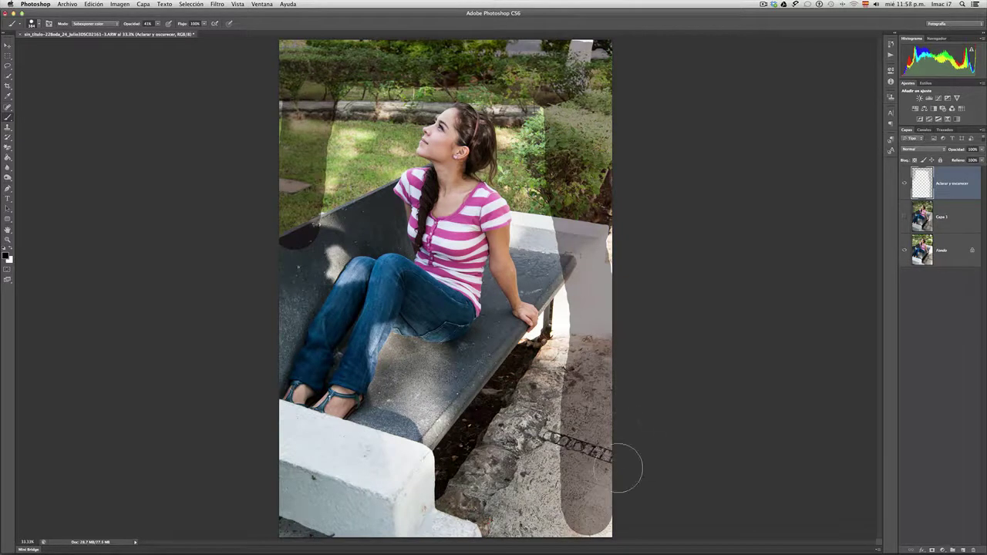
drag(514, 512, 599, 511)
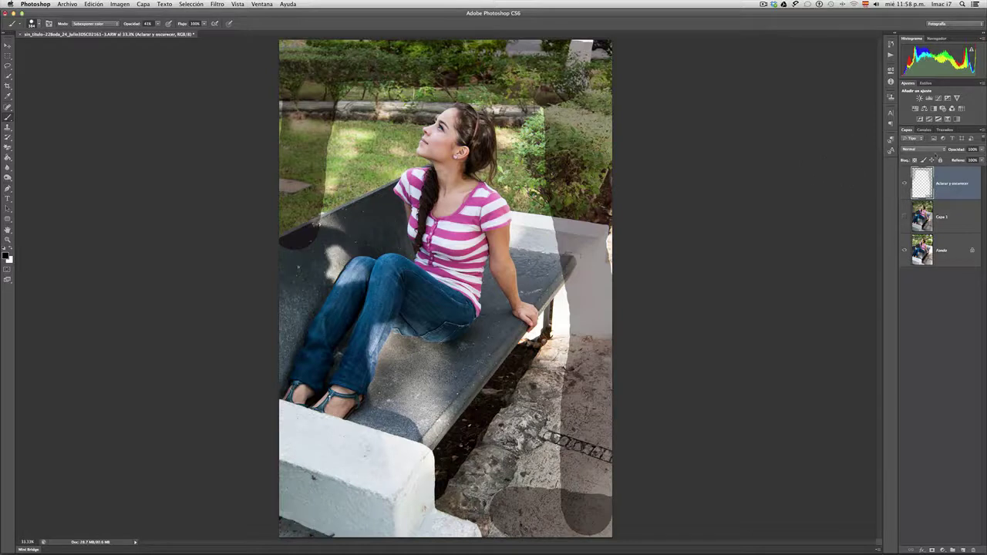
click(928, 149)
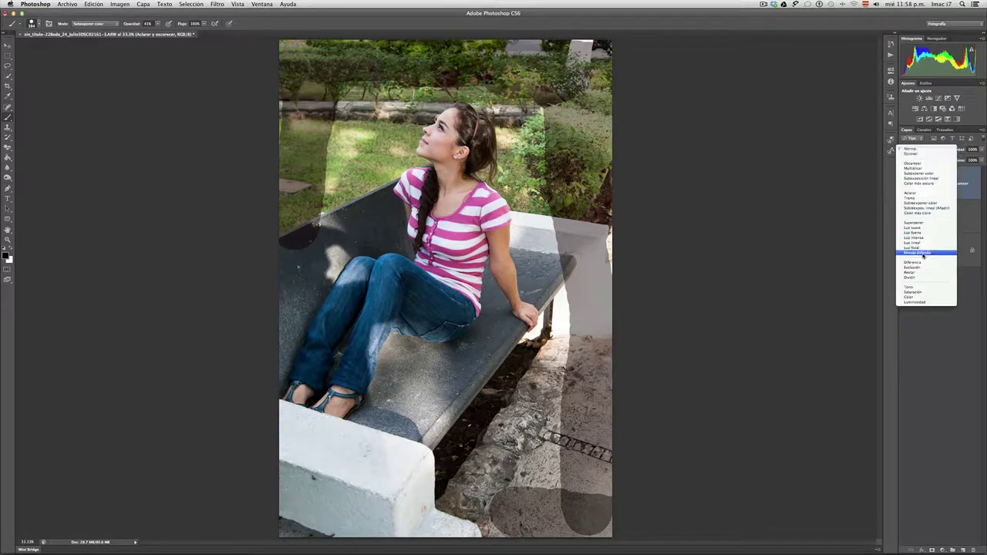
click(915, 228)
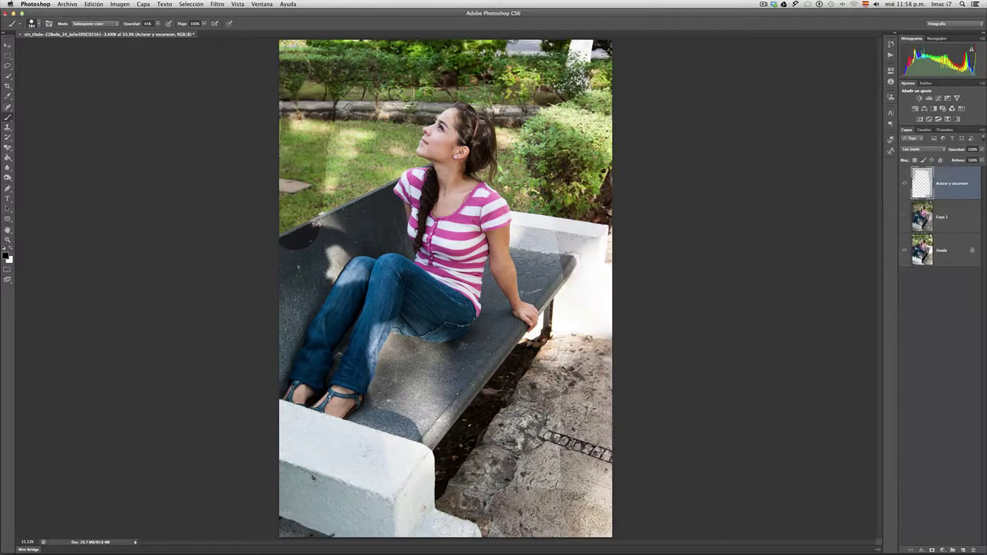
- Burn the top hedge, the bench seat, the left bench back and the bush right of her hair
mouse_move(309, 73)
mouse_down()
mouse_move(561, 61)
mouse_move(571, 191)
mouse_move(552, 210)
mouse_move(526, 423)
mouse_move(449, 427)
mouse_move(540, 382)
mouse_move(437, 501)
mouse_move(297, 477)
mouse_move(351, 463)
mouse_move(403, 471)
mouse_up()
mouse_move(405, 429)
mouse_down()
mouse_move(405, 369)
mouse_move(497, 347)
mouse_up()
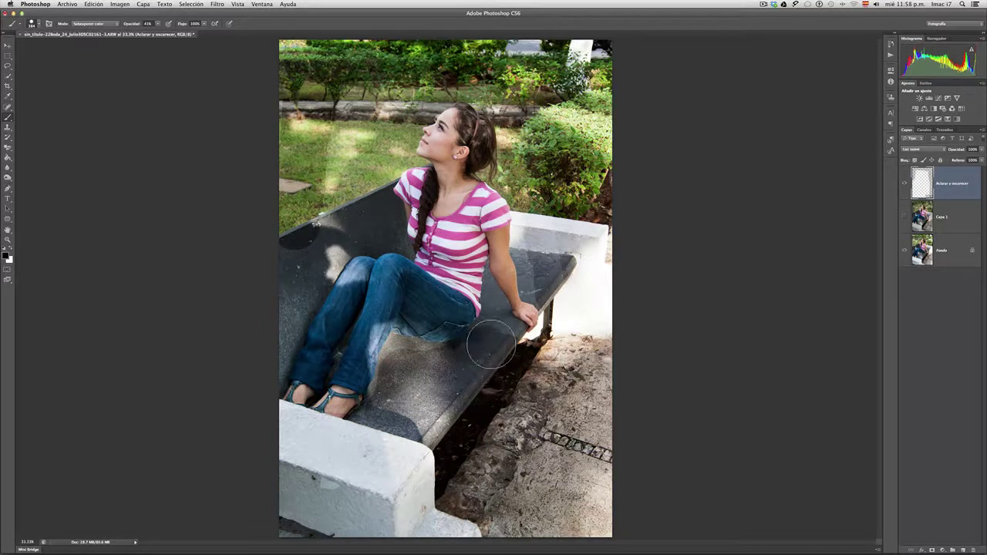
mouse_move(301, 278)
mouse_down()
mouse_move(422, 63)
mouse_move(361, 210)
mouse_move(368, 207)
mouse_move(320, 227)
mouse_move(270, 276)
mouse_move(262, 328)
mouse_move(378, 214)
mouse_up()
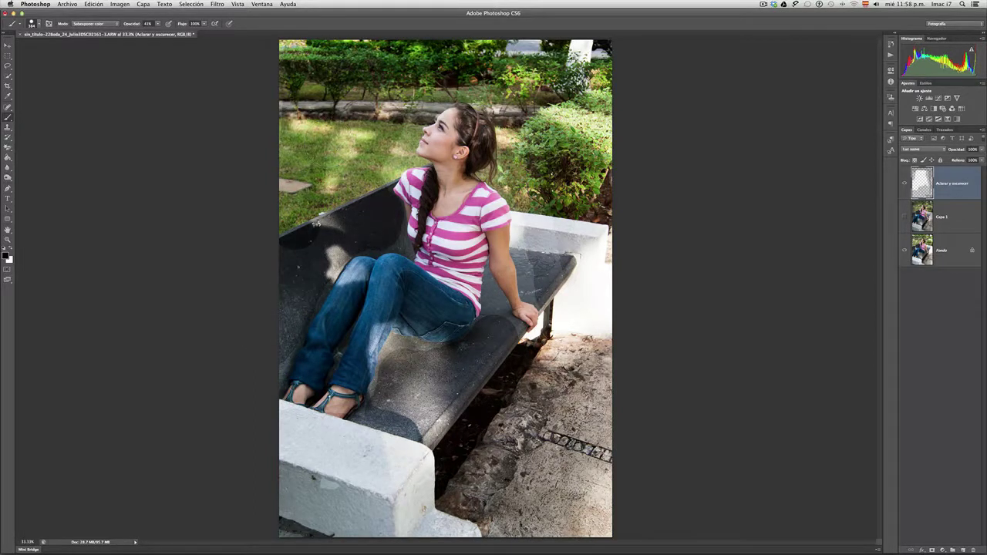
mouse_move(537, 102)
mouse_down()
mouse_move(533, 146)
mouse_move(563, 253)
mouse_move(506, 126)
mouse_move(567, 166)
mouse_up()
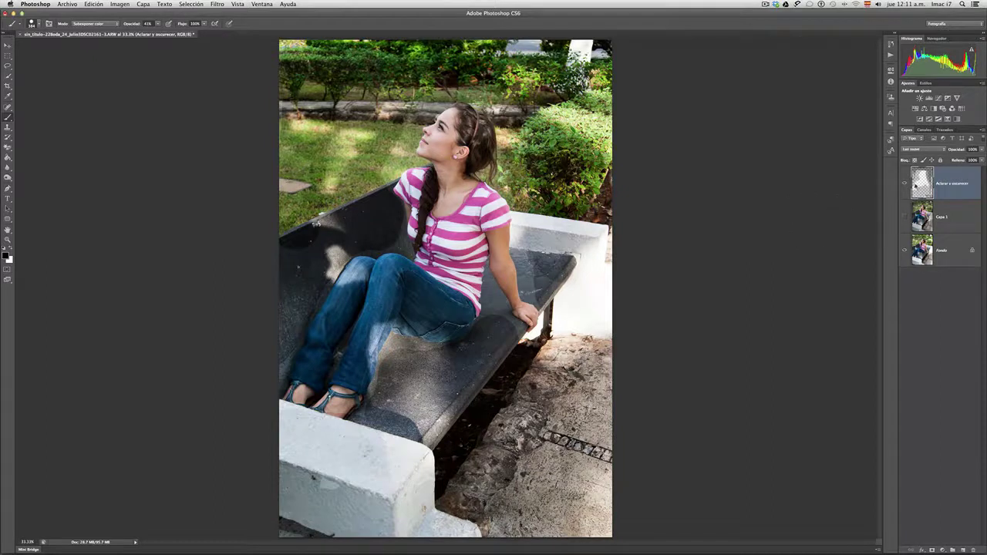
- Return the Aclarar y oscurecer layer to Normal blending and bring up the Filtro blur options
click(916, 149)
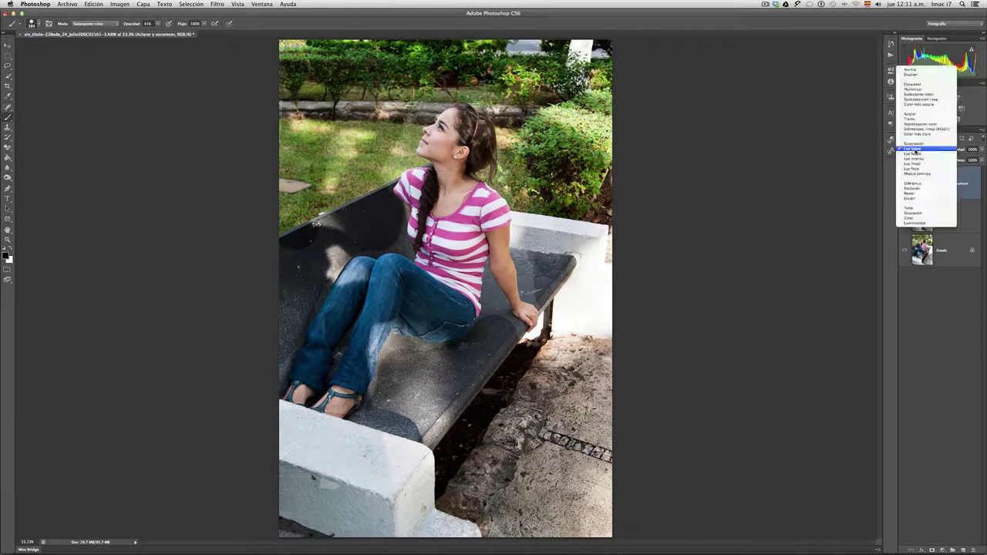
click(911, 70)
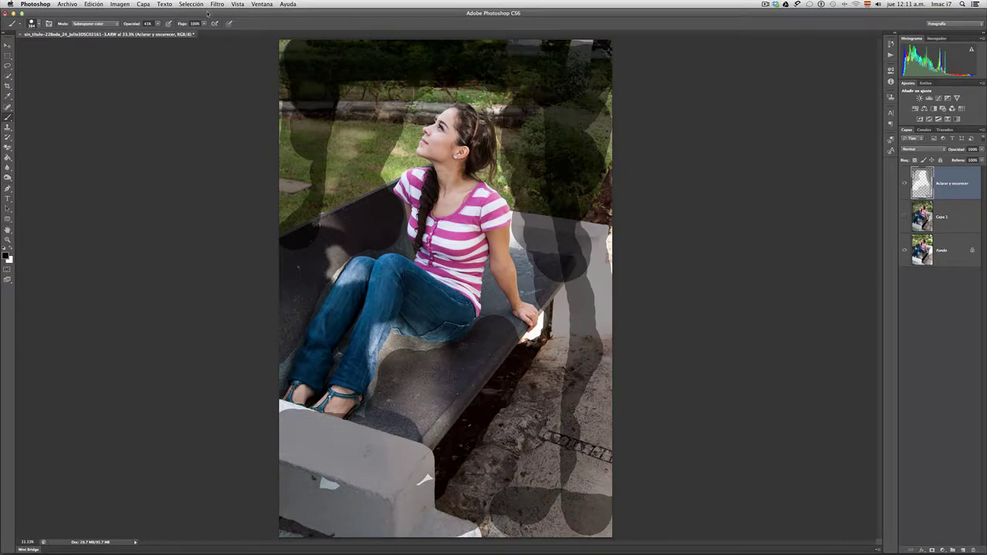
click(121, 5)
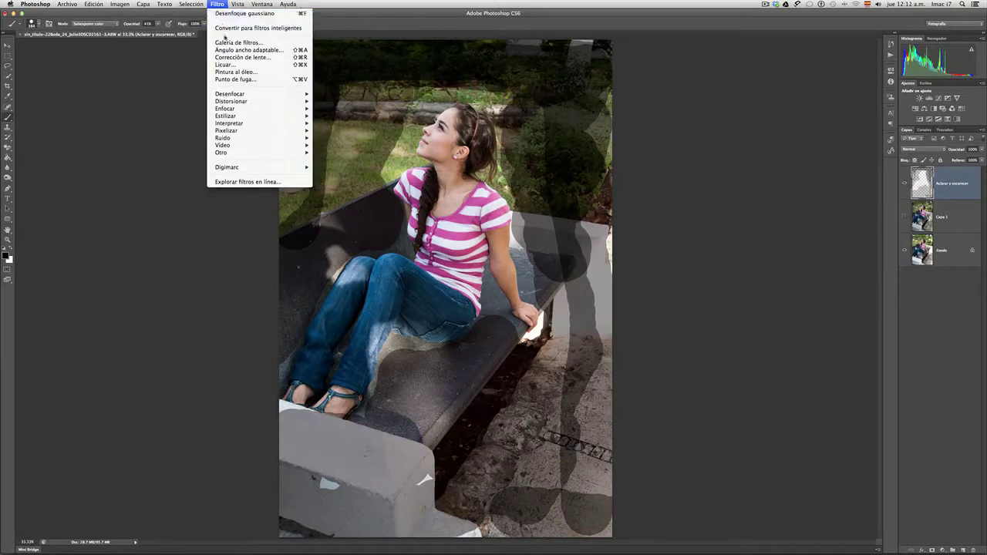
mouse_move(247, 94)
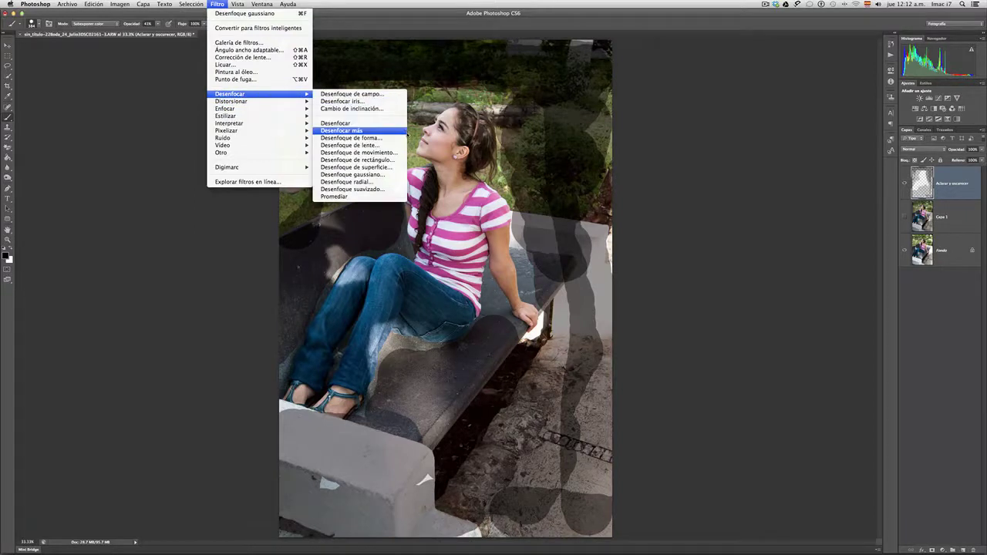
- Apply a Gaussian blur with a radius of about 247.5 px to the dodge/burn layer
click(404, 176)
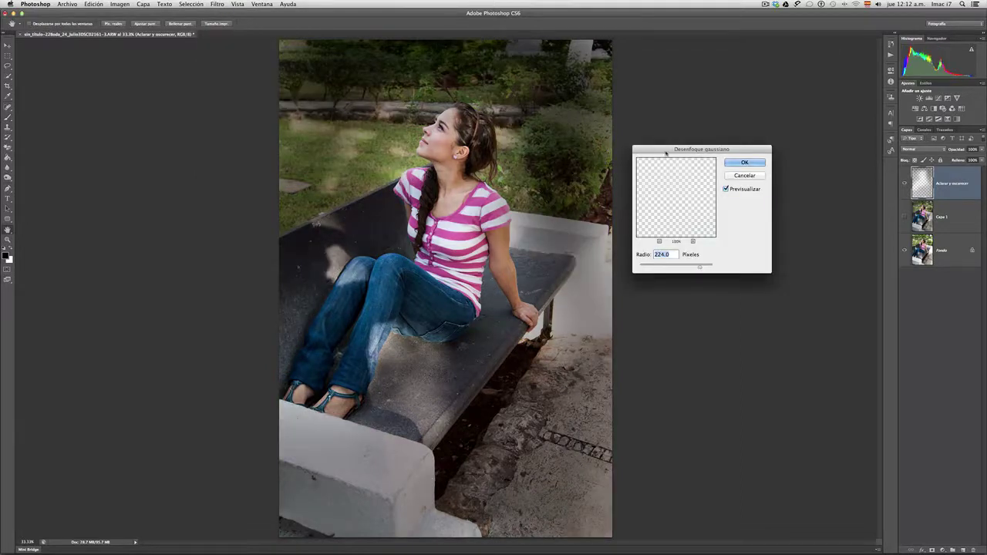
mouse_move(670, 150)
mouse_down()
mouse_move(588, 130)
mouse_move(580, 152)
mouse_up()
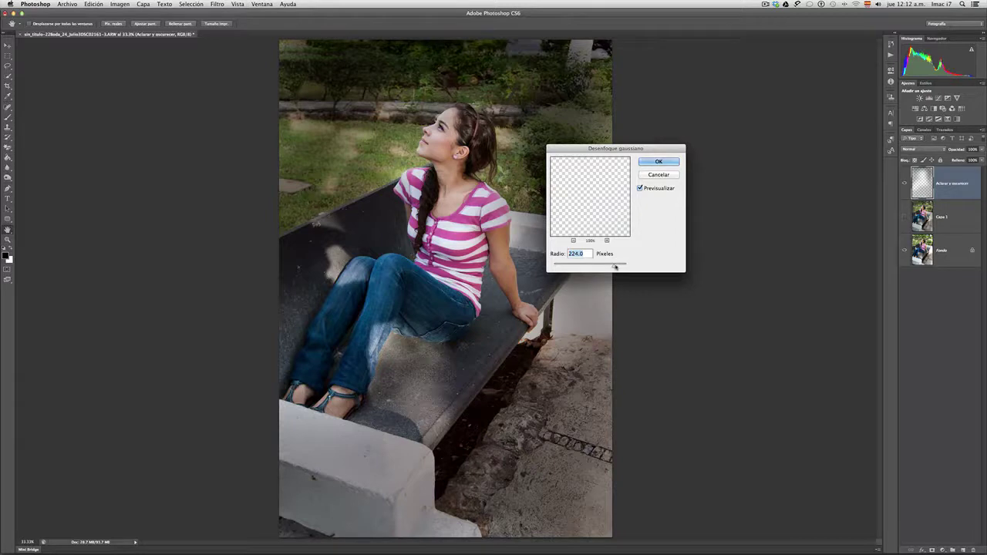
drag(616, 267, 568, 267)
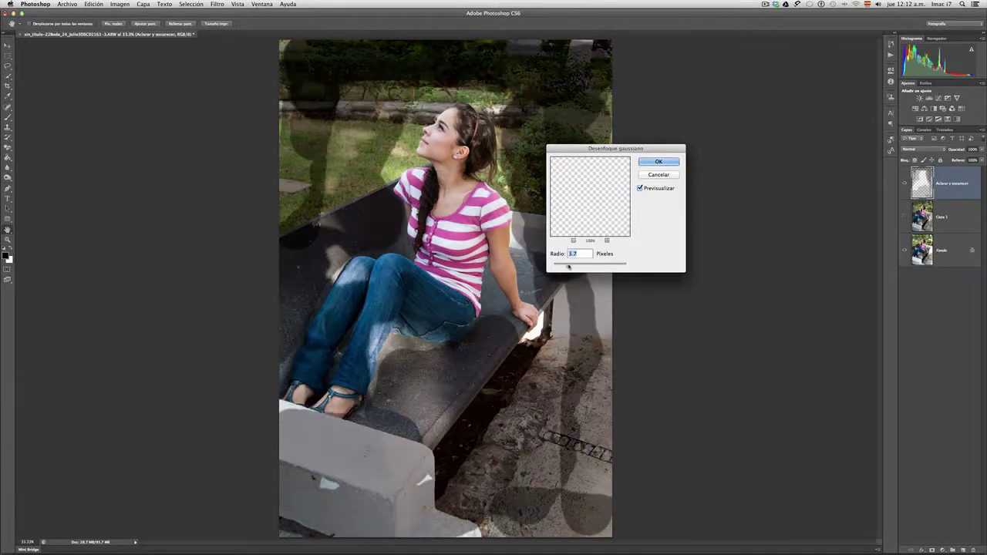
drag(569, 267, 558, 267)
drag(574, 267, 659, 269)
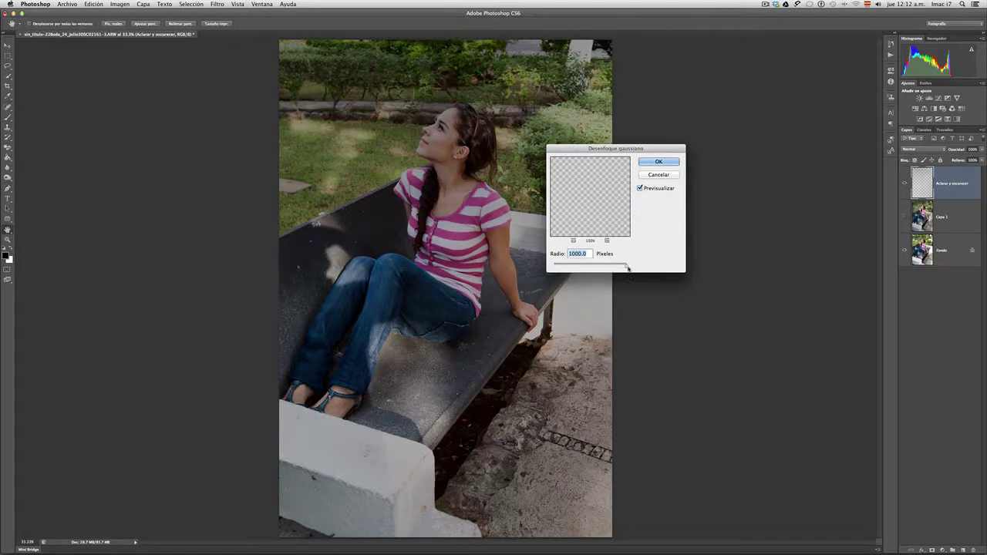
drag(628, 268, 614, 268)
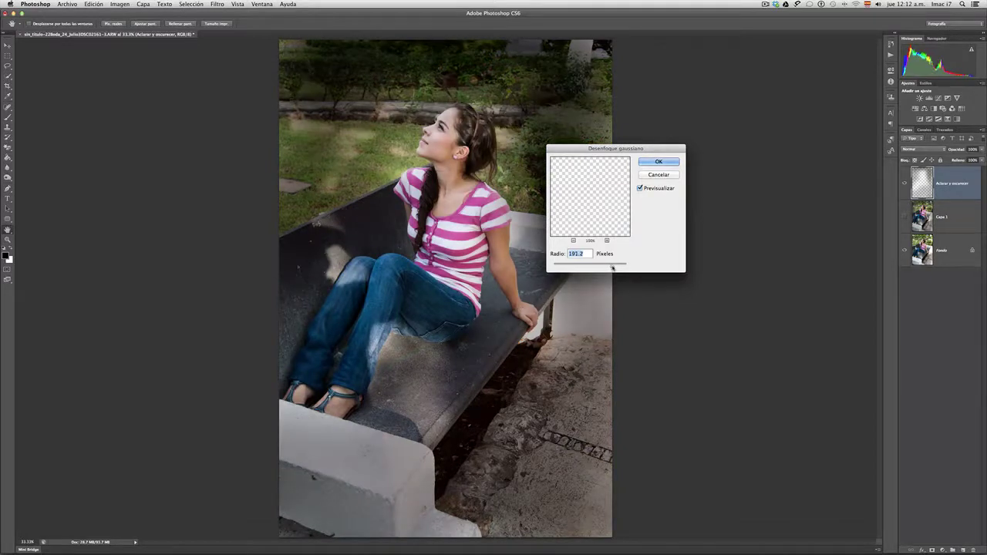
drag(612, 268, 615, 268)
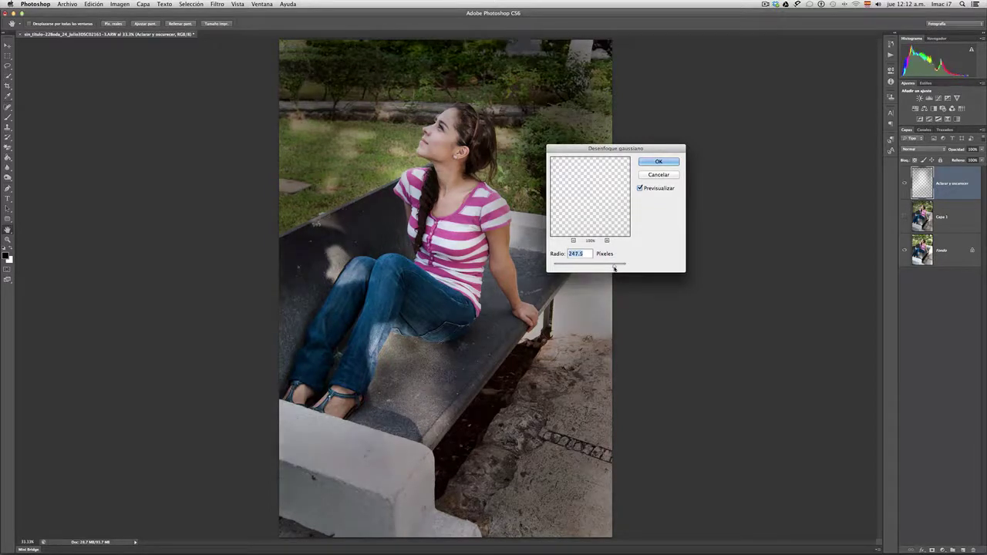
click(662, 163)
- With the brush, darken the top-right foliage and switch the layer's blend mode to Luz suave
key(b)
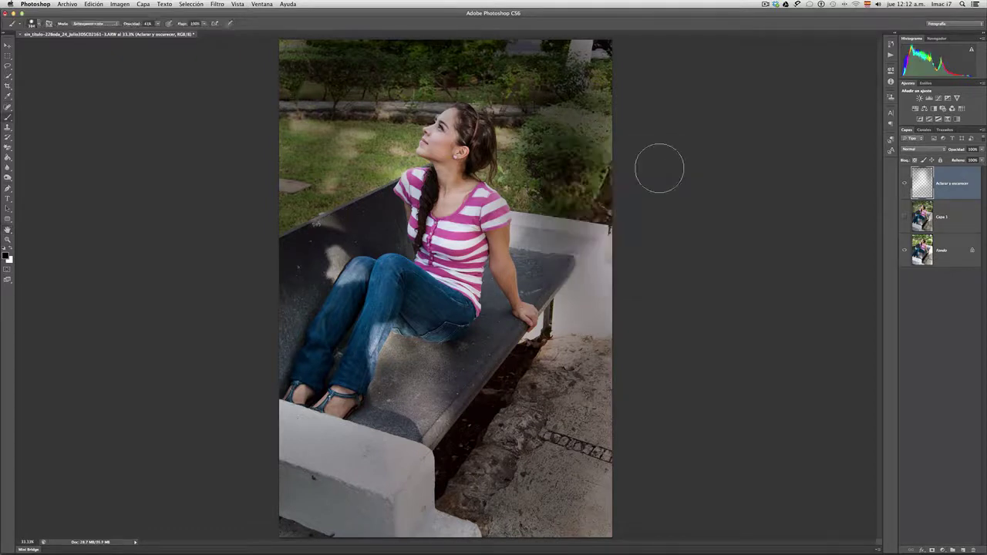
drag(571, 67, 584, 73)
click(915, 150)
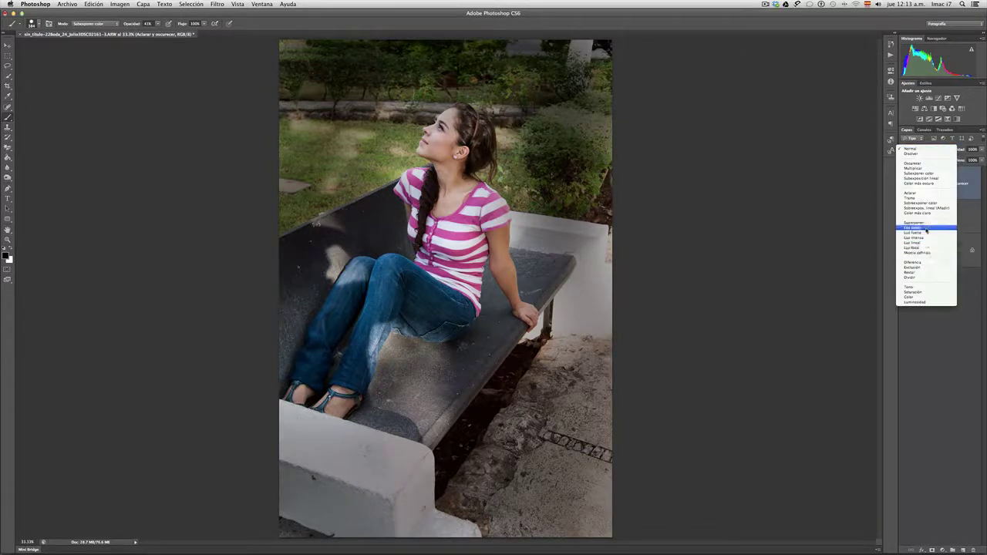
click(914, 228)
- Burn the top-right bush, left hedge, stone grate, ground, grass and upper-left bench further
drag(563, 187, 608, 141)
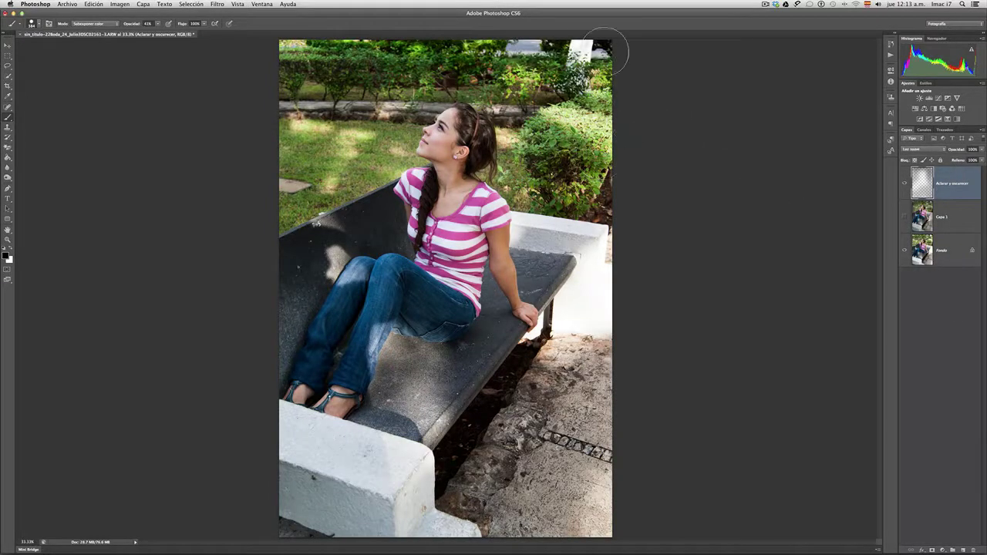
mouse_move(282, 67)
mouse_down()
mouse_move(298, 54)
mouse_move(599, 53)
mouse_up()
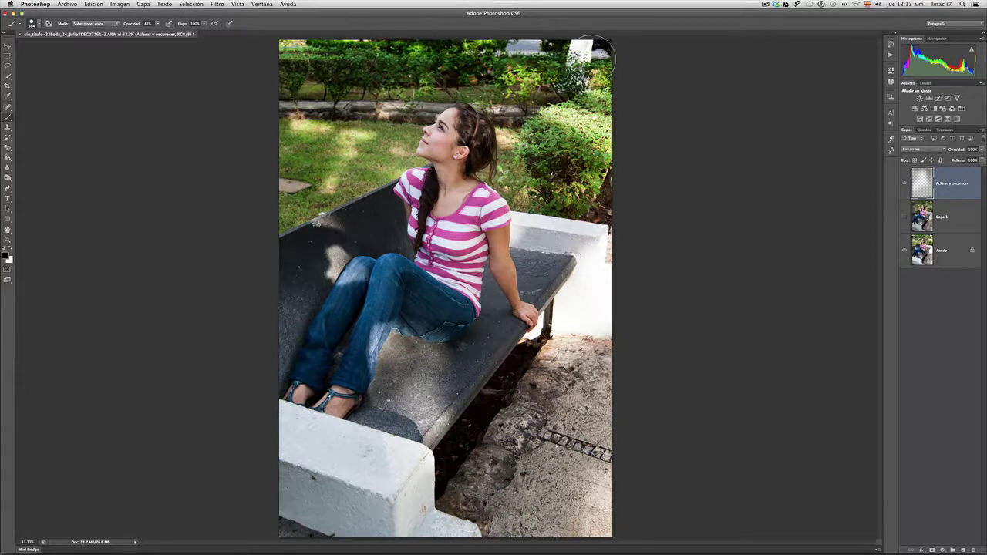
mouse_move(592, 55)
mouse_down()
mouse_move(606, 309)
mouse_move(625, 410)
mouse_move(618, 518)
mouse_move(347, 525)
mouse_move(378, 534)
mouse_move(286, 463)
mouse_move(275, 427)
mouse_move(293, 521)
mouse_move(403, 428)
mouse_move(417, 367)
mouse_move(467, 499)
mouse_move(475, 382)
mouse_move(486, 370)
mouse_move(478, 455)
mouse_move(515, 512)
mouse_move(571, 532)
mouse_move(574, 390)
mouse_move(561, 262)
mouse_up()
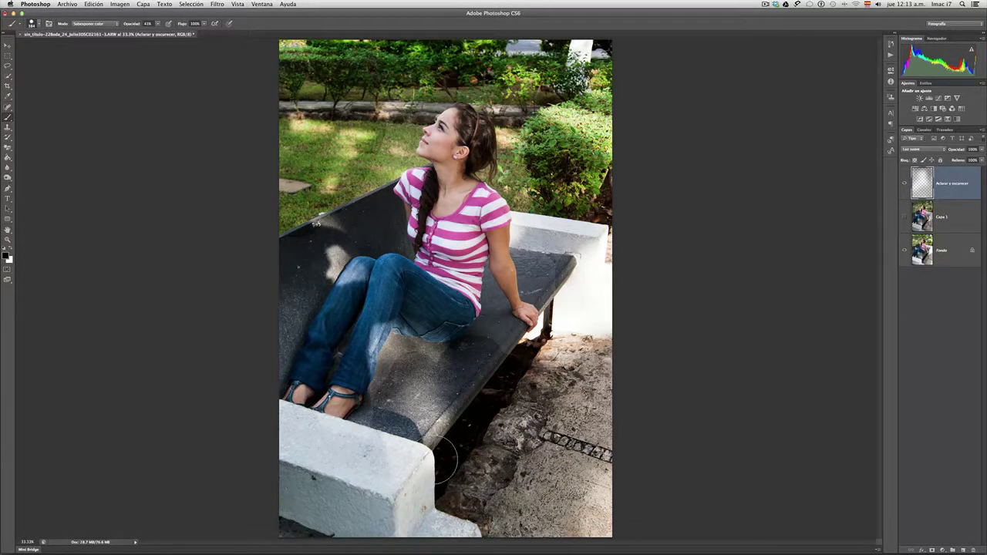
drag(513, 505, 456, 446)
mouse_move(331, 162)
mouse_down()
mouse_move(385, 159)
mouse_move(405, 108)
mouse_up()
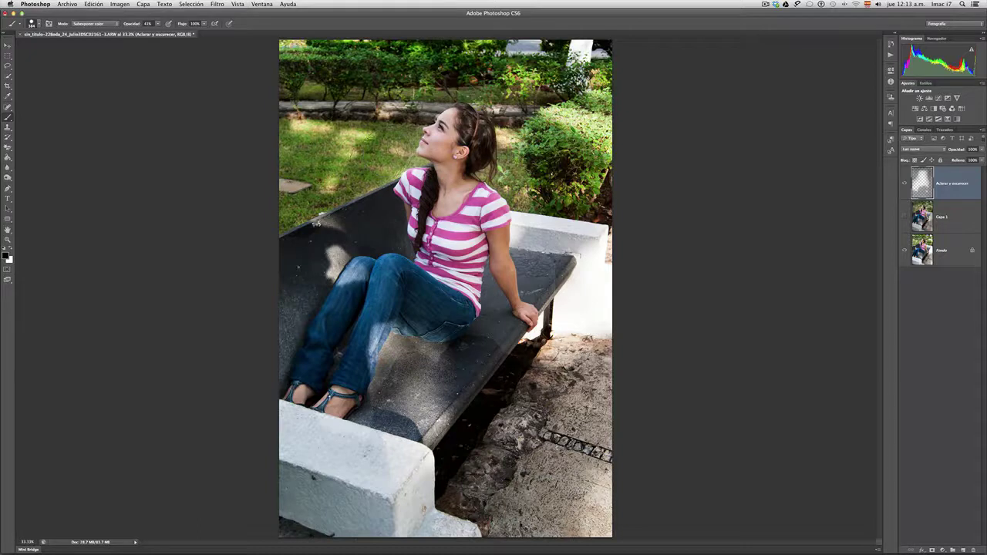
drag(318, 233, 361, 213)
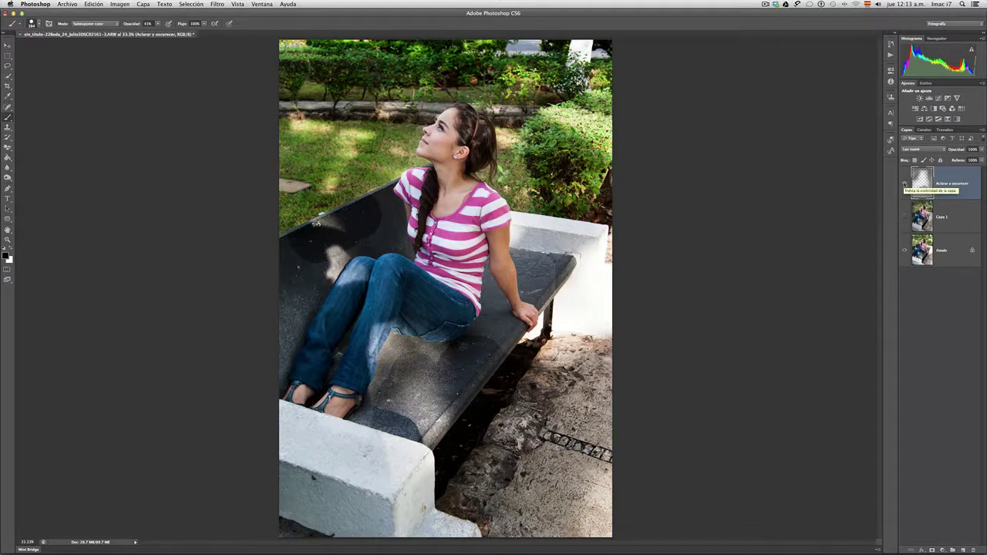
click(905, 183)
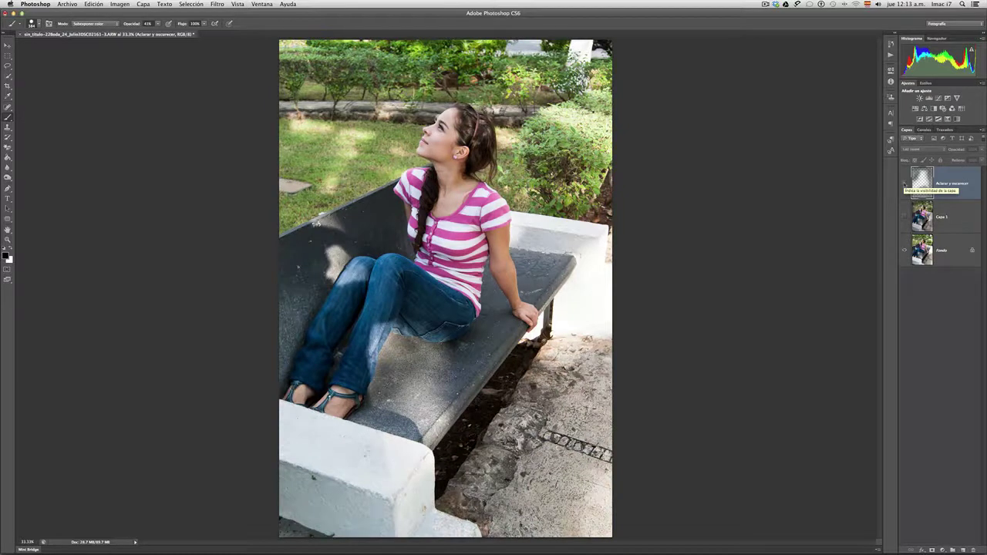
click(905, 184)
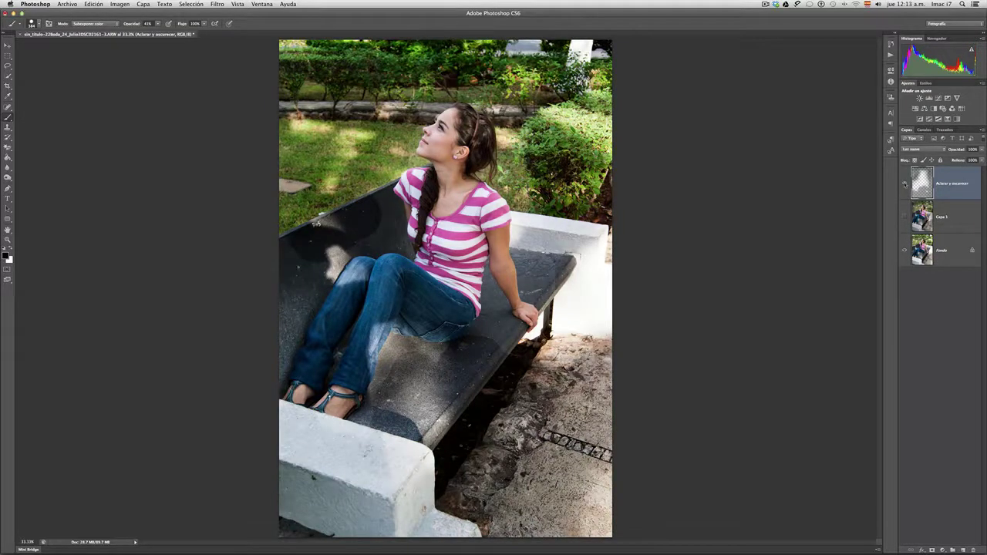
click(905, 184)
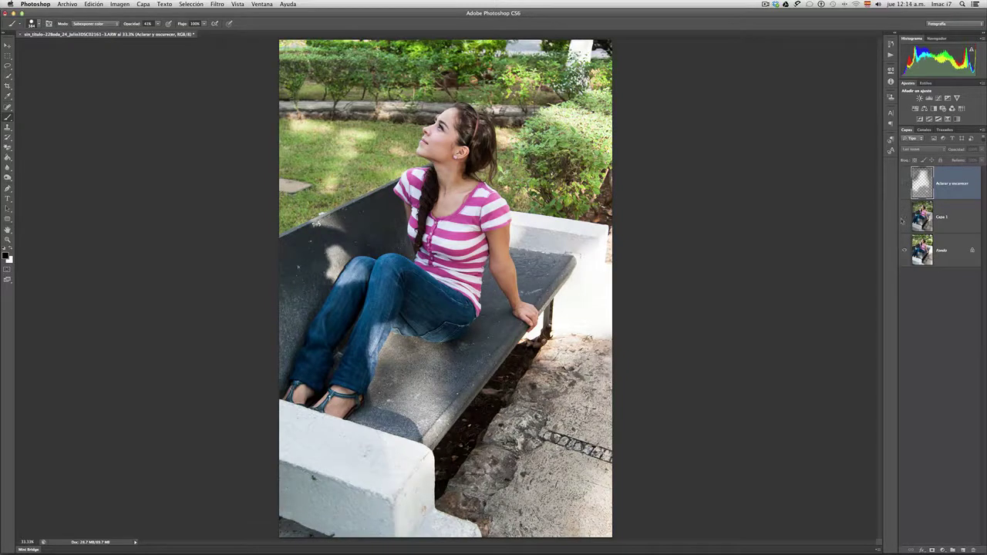
click(905, 218)
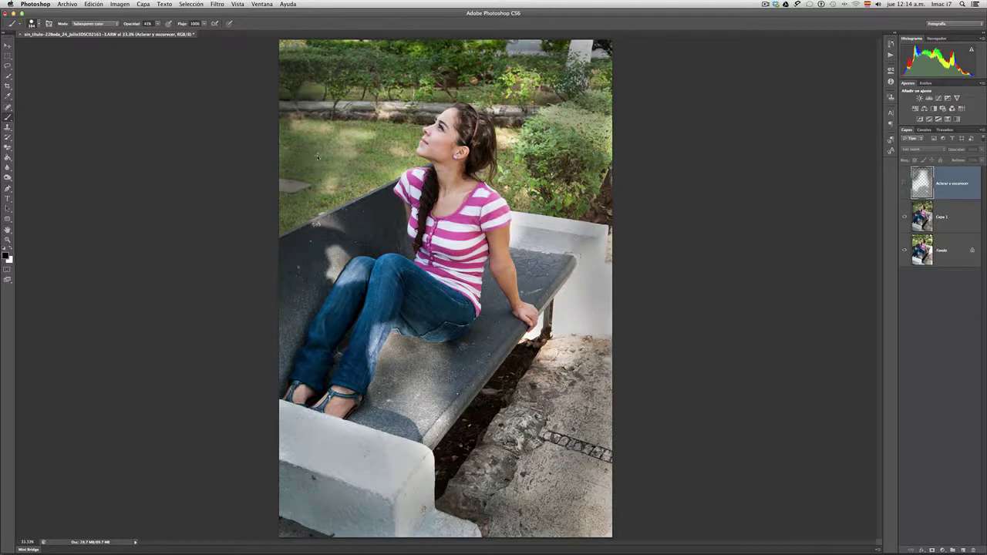
click(906, 218)
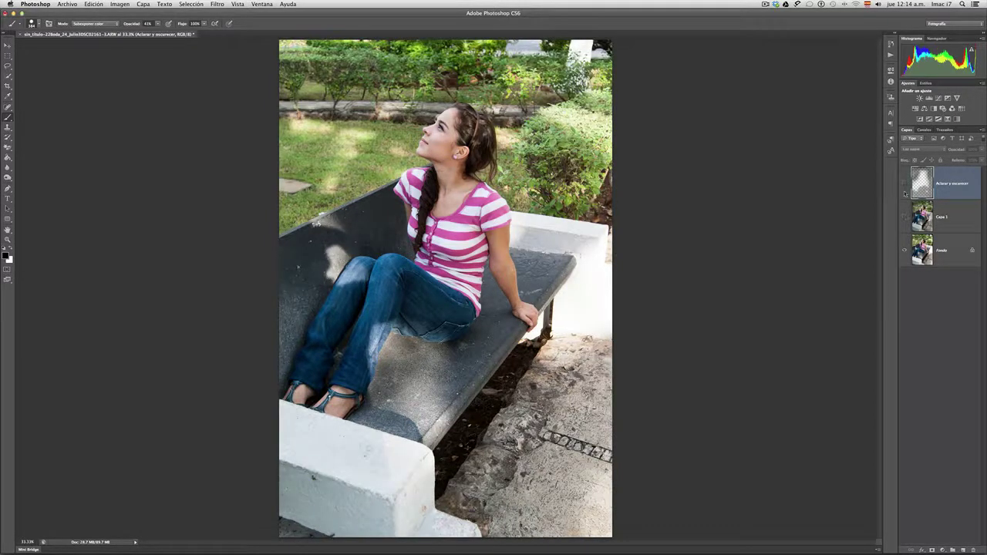
click(905, 184)
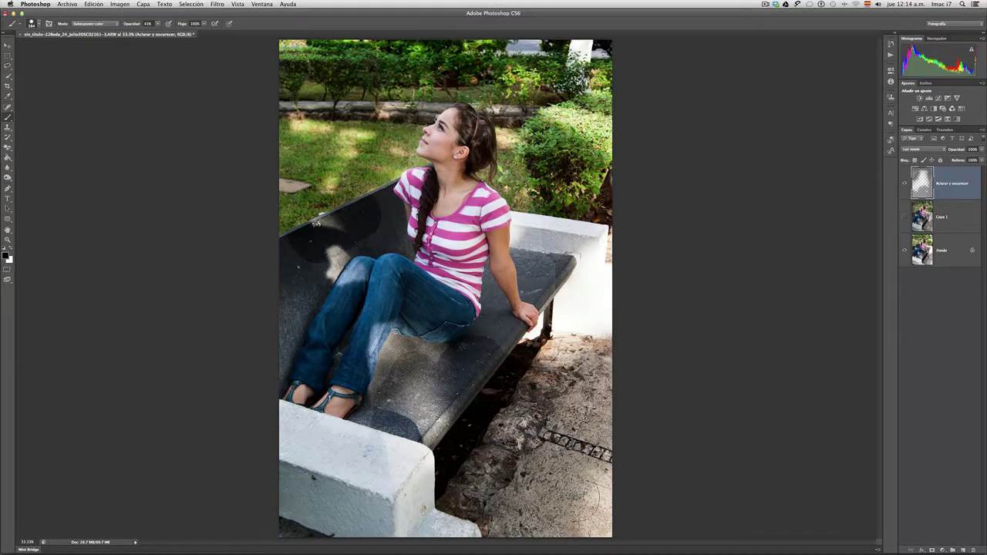
click(906, 185)
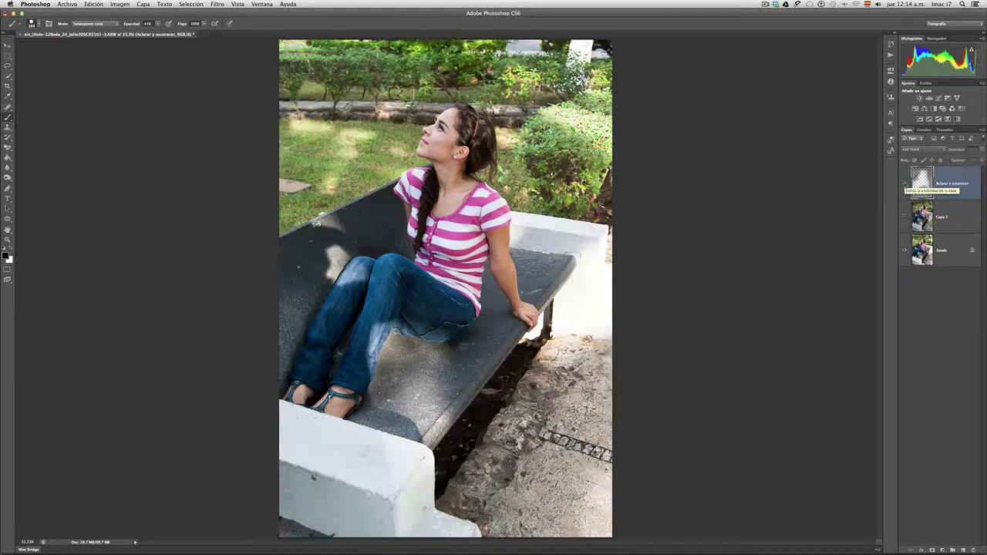
click(906, 184)
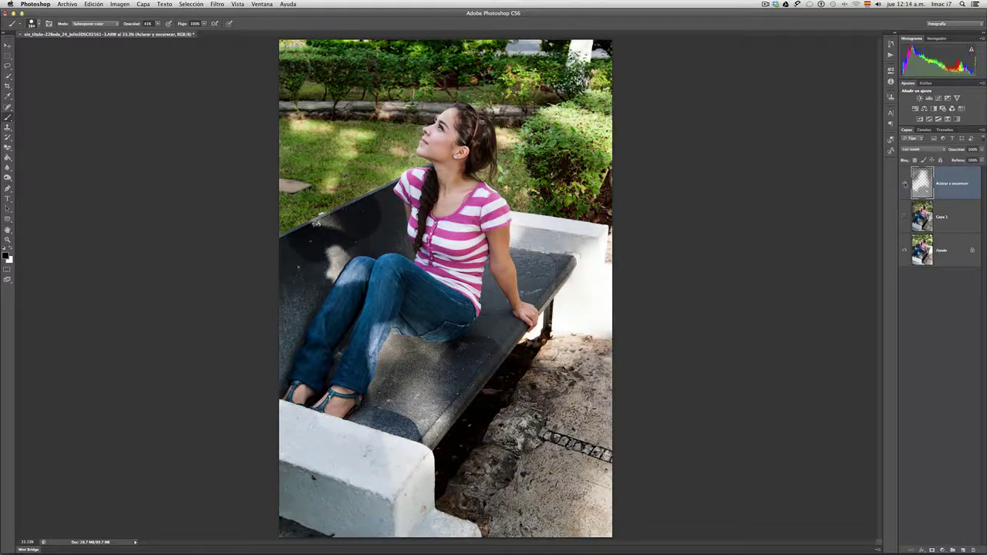